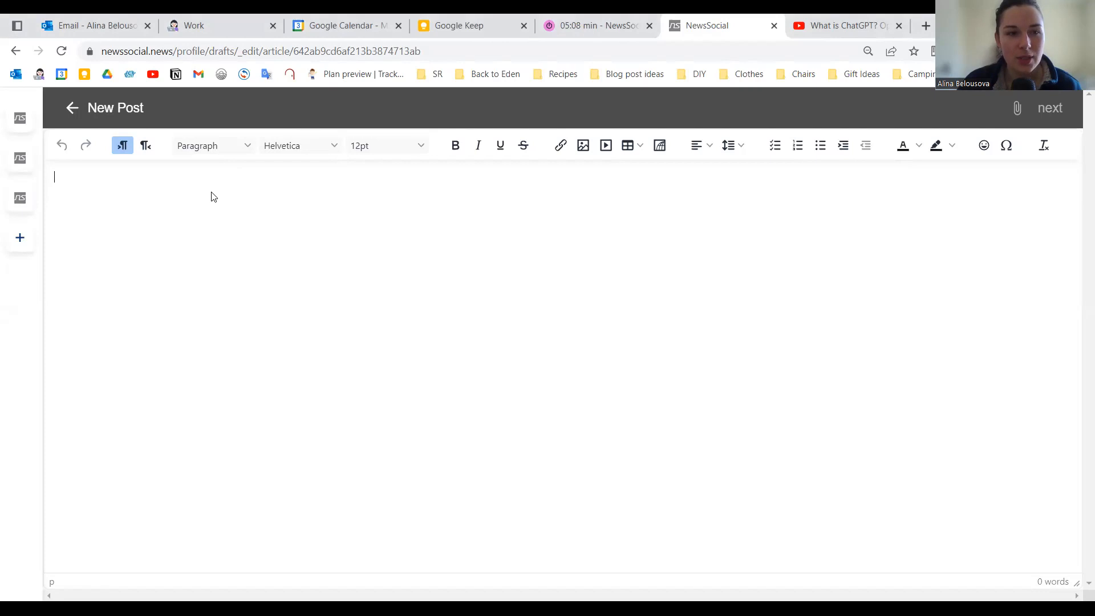
Step: Paste the copied article into the empty post and format its title line as Heading 1
key("ctrl+v")
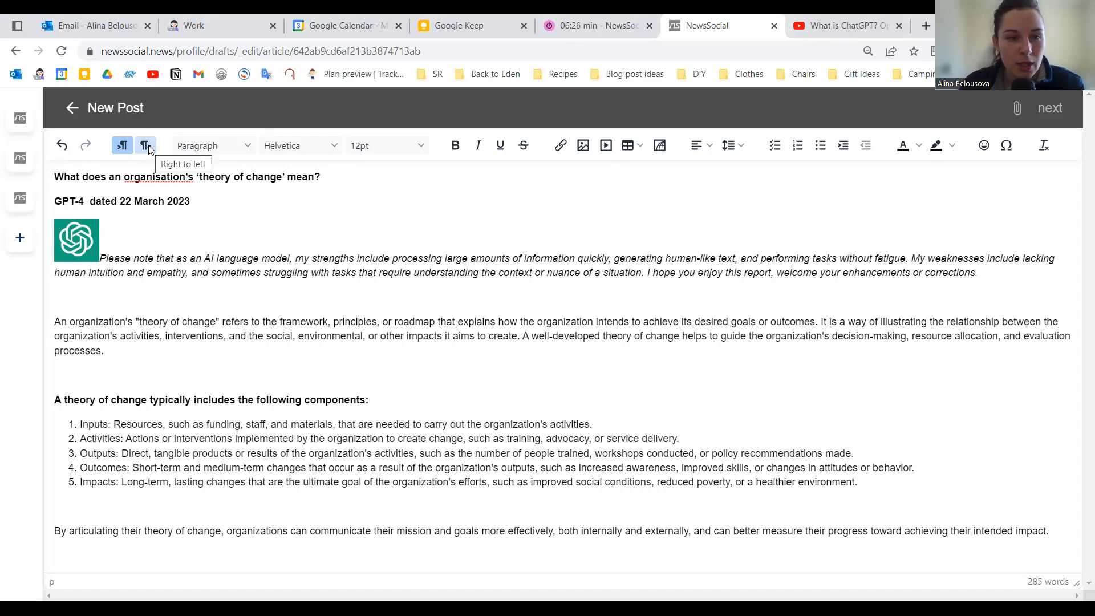
left_click(222, 150)
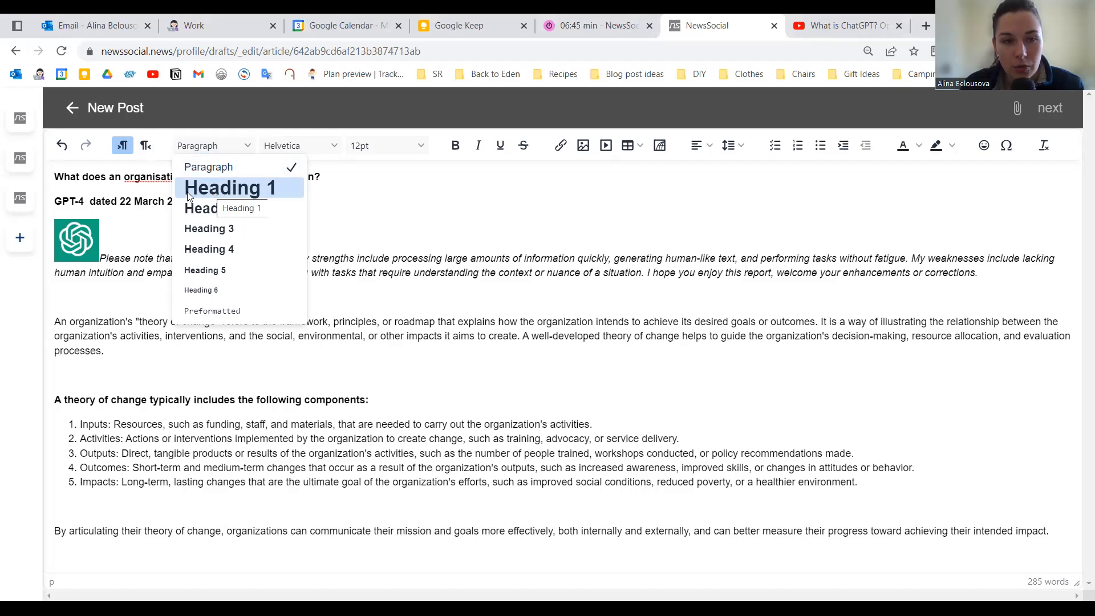
left_click(198, 168)
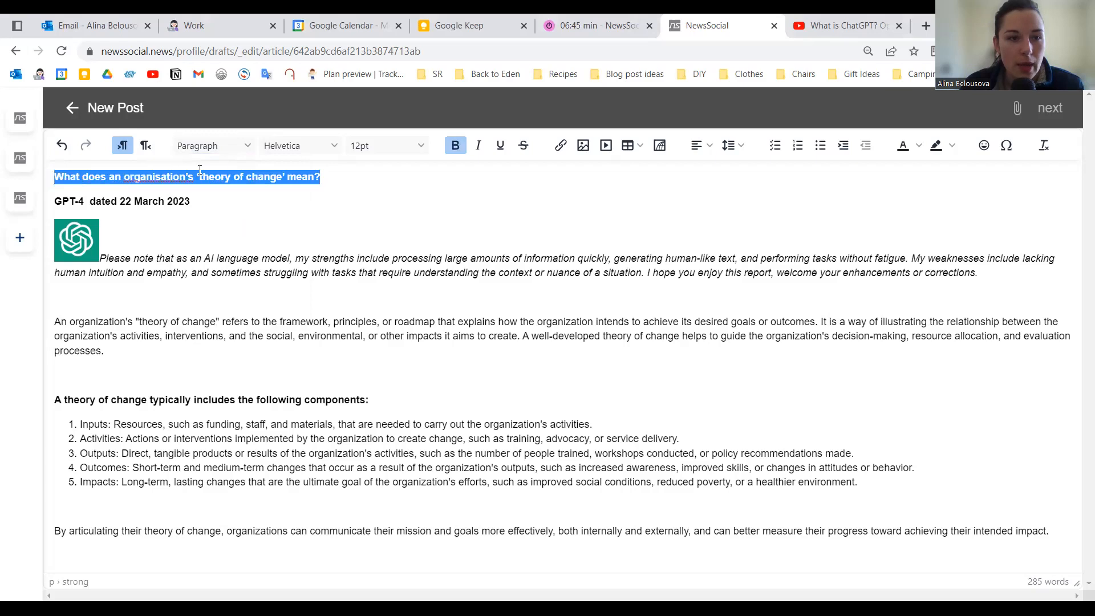
left_click(220, 146)
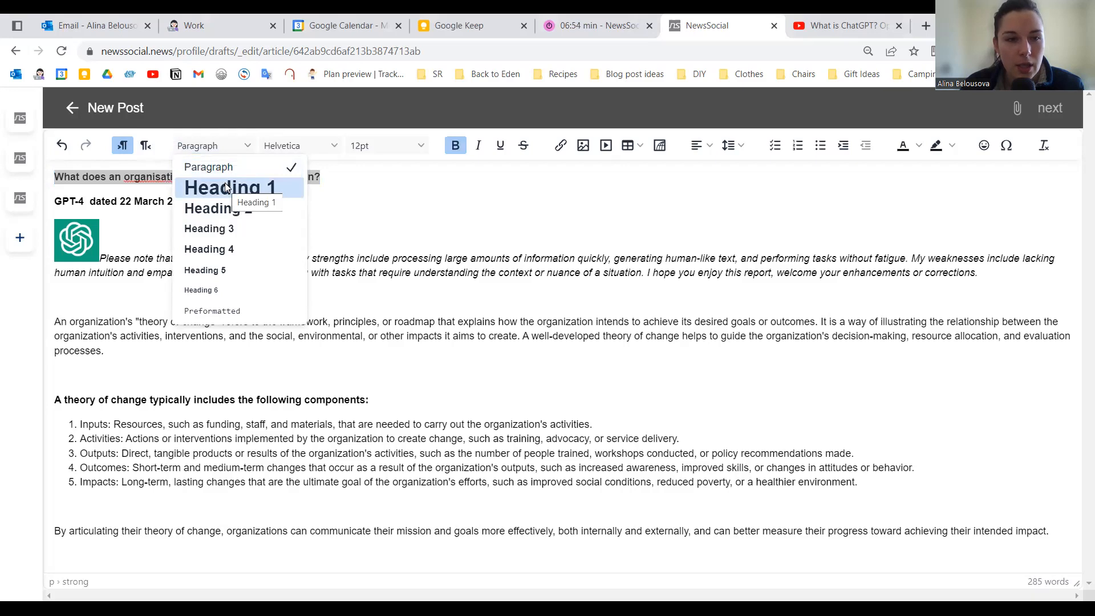
left_click(225, 187)
left_click(317, 211)
left_click(223, 146)
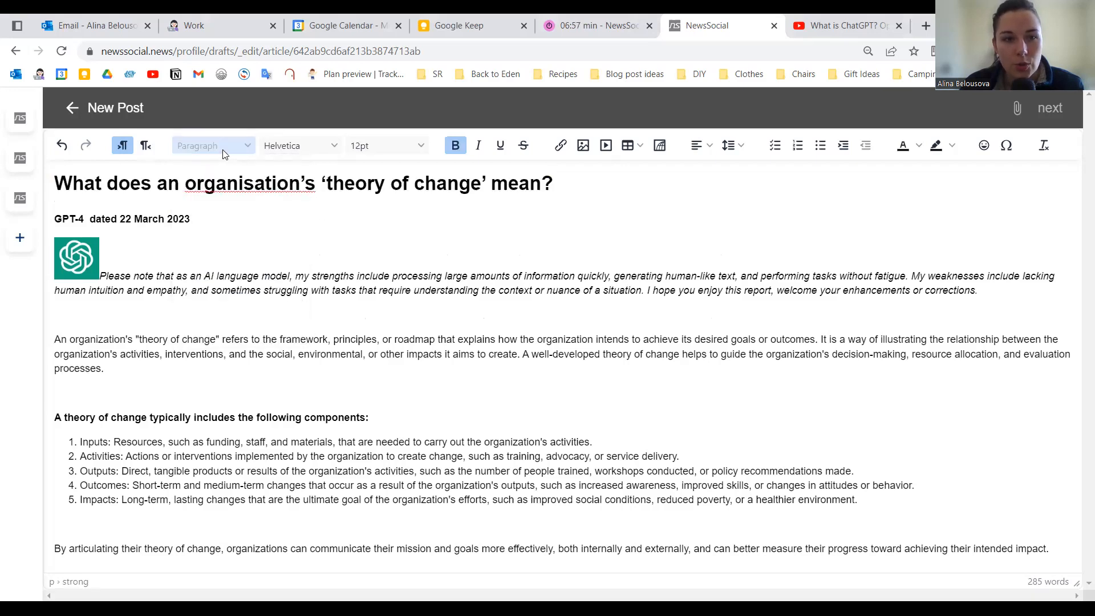
Step: Set the article title's font to Georgia and its size to 18pt
triple_click(369, 187)
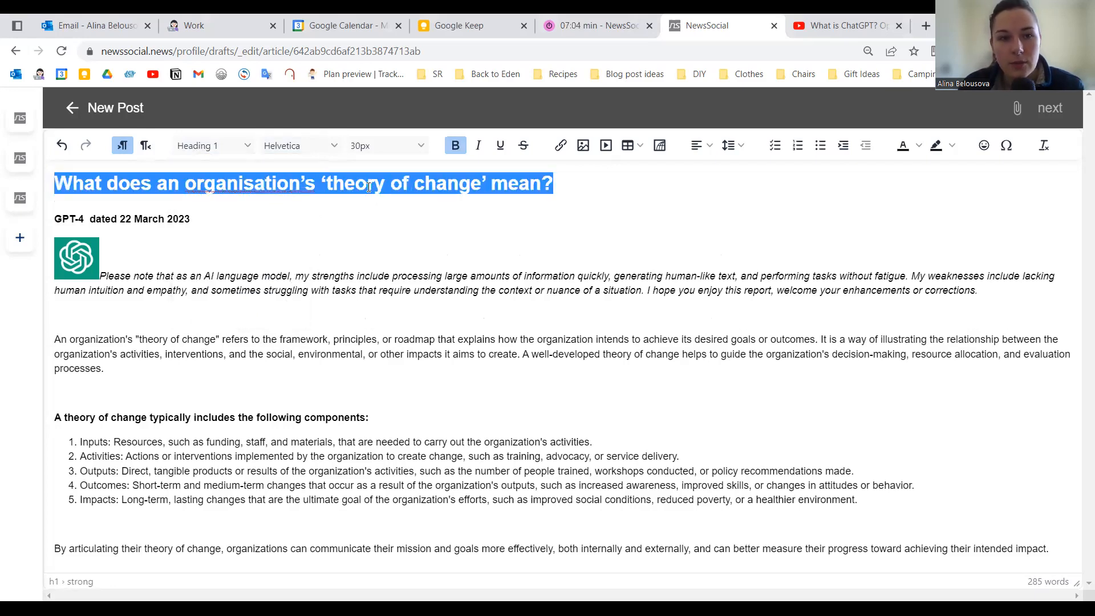
left_click(324, 147)
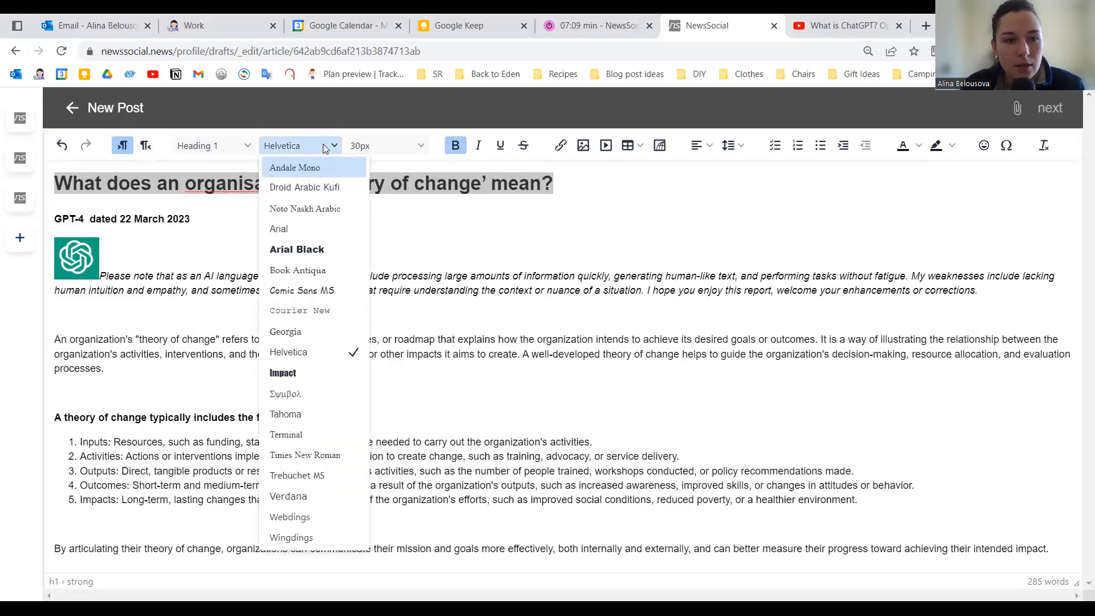
left_click(286, 333)
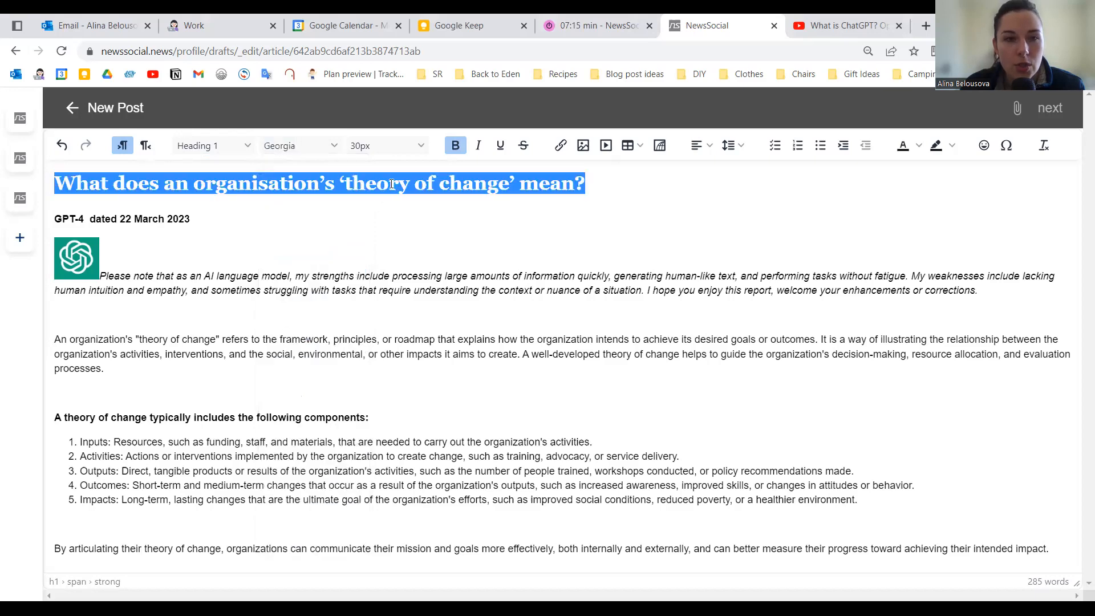
left_click(421, 146)
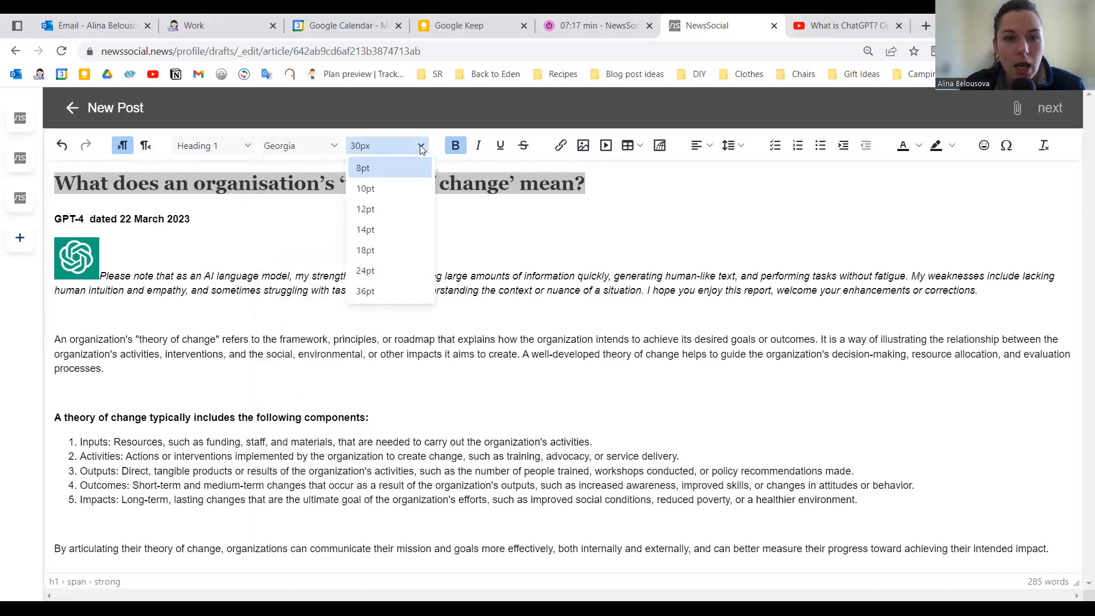
left_click(375, 245)
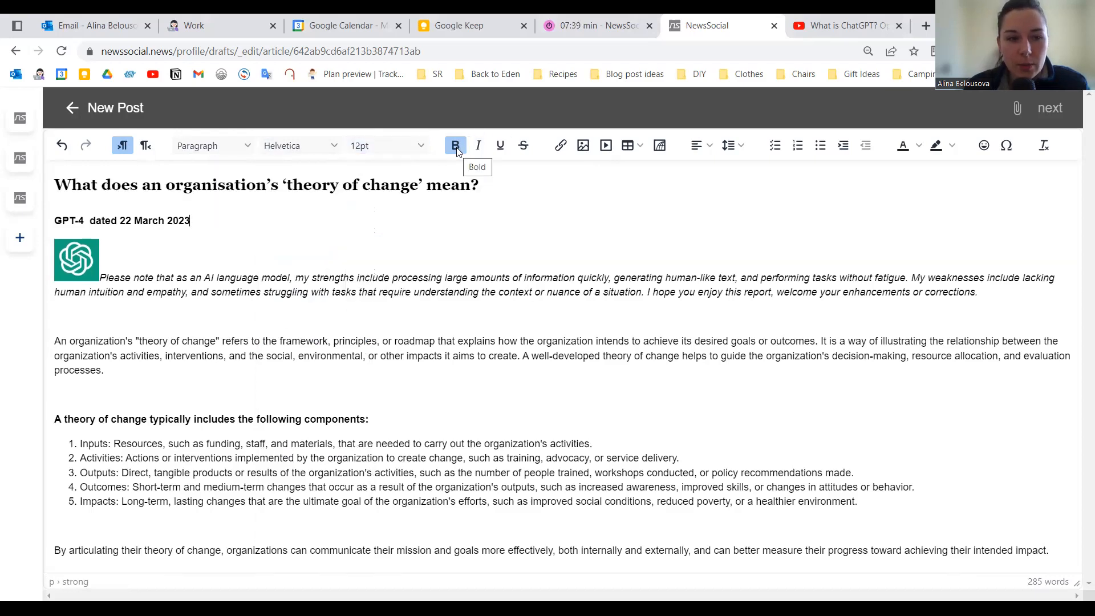
Step: Remove bold from the line "A theory of change typically includes the following components:" and reapply it
left_click_drag(54, 419, 396, 417)
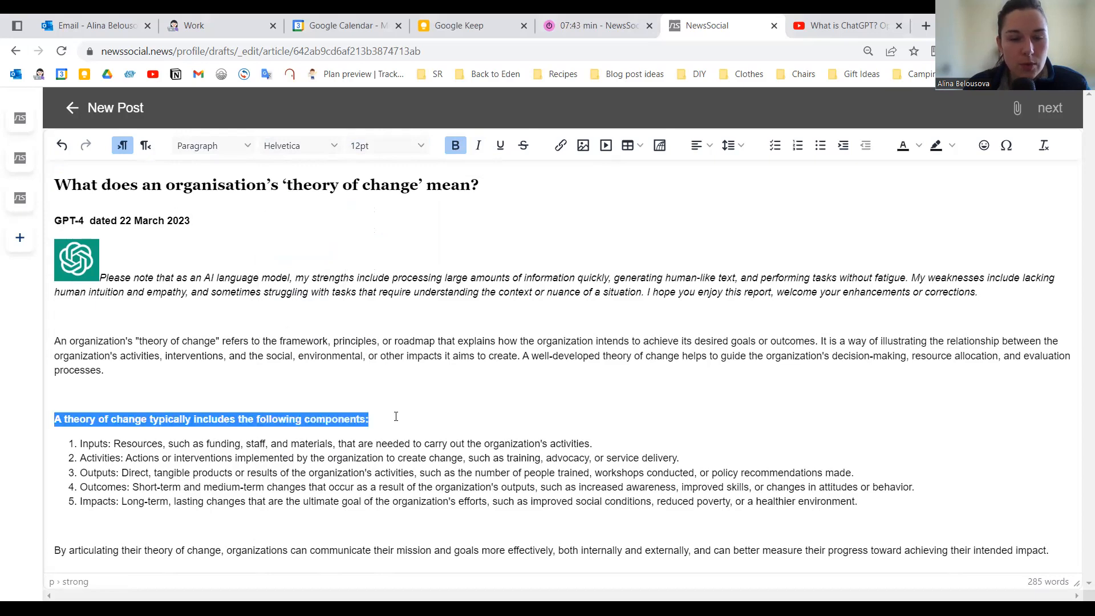
left_click(455, 147)
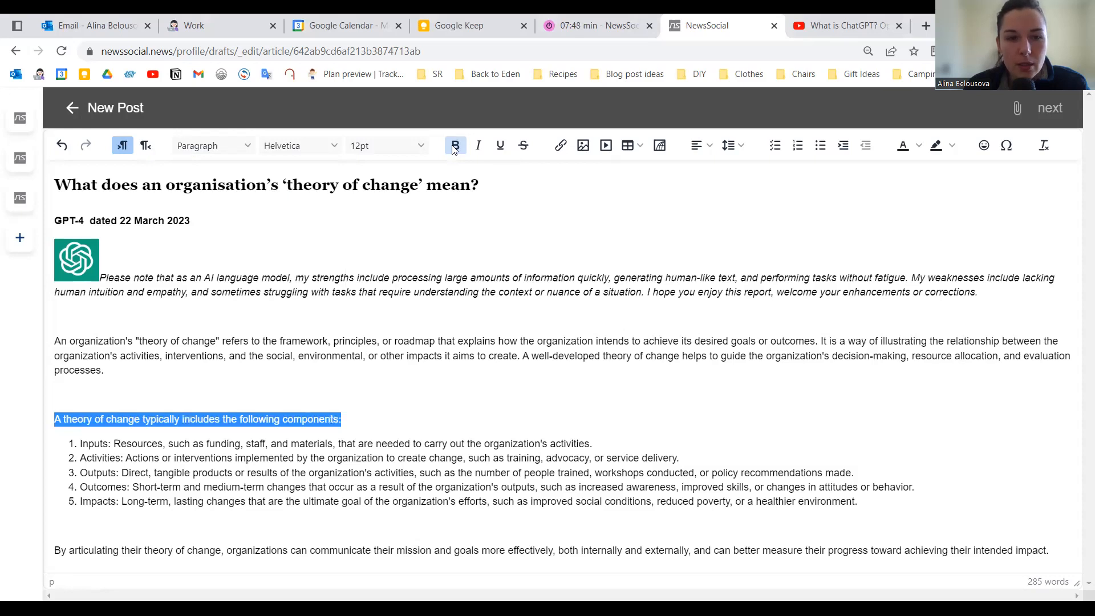
left_click(455, 147)
Step: Delete the blank line above "A theory of change typically includes the following components:"
left_click(122, 396)
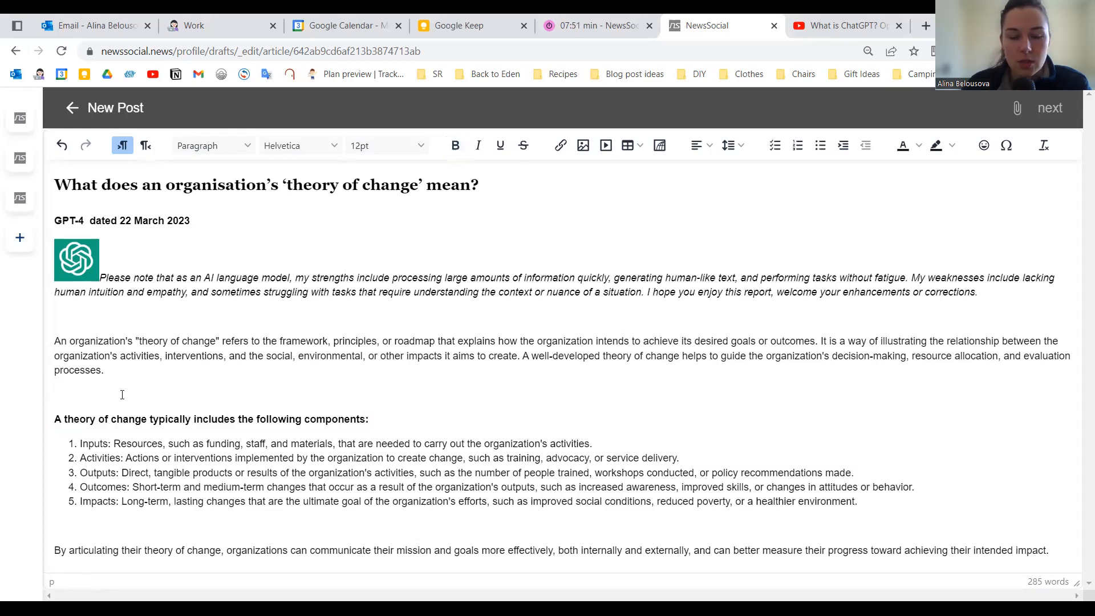
key("BackSpace")
Step: Remove italics from the "Please note that as an AI language model" paragraph and reapply them
left_click_drag(101, 279, 963, 307)
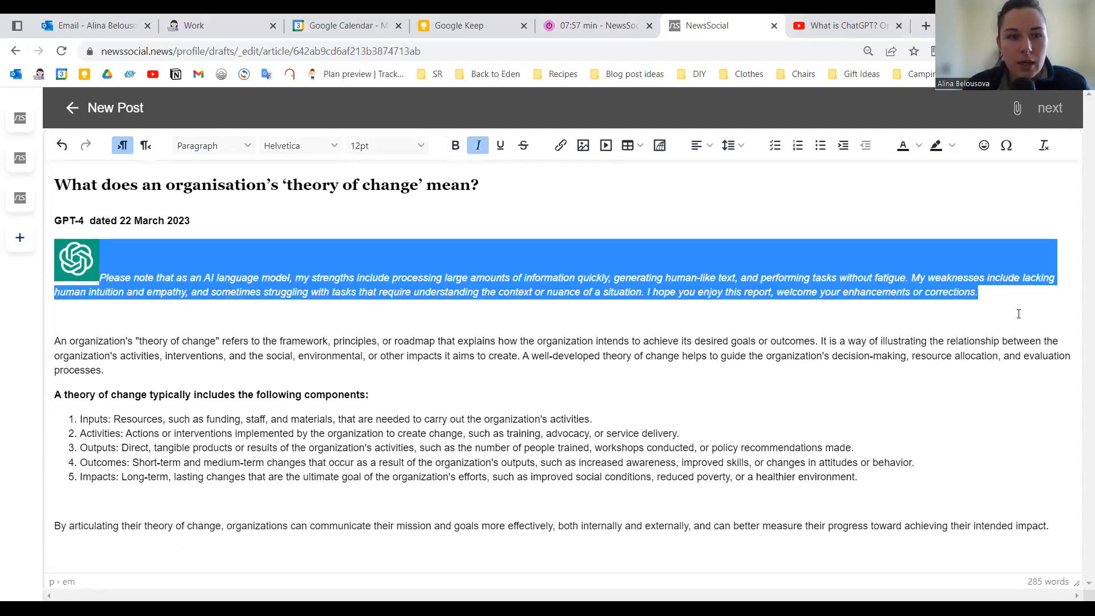
left_click(478, 147)
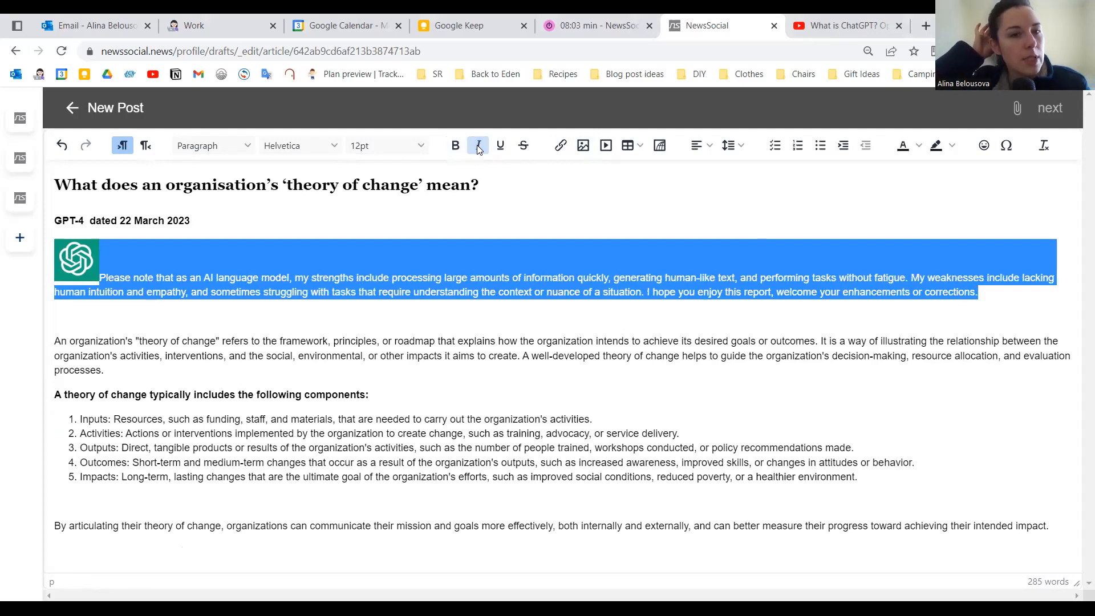
left_click(478, 148)
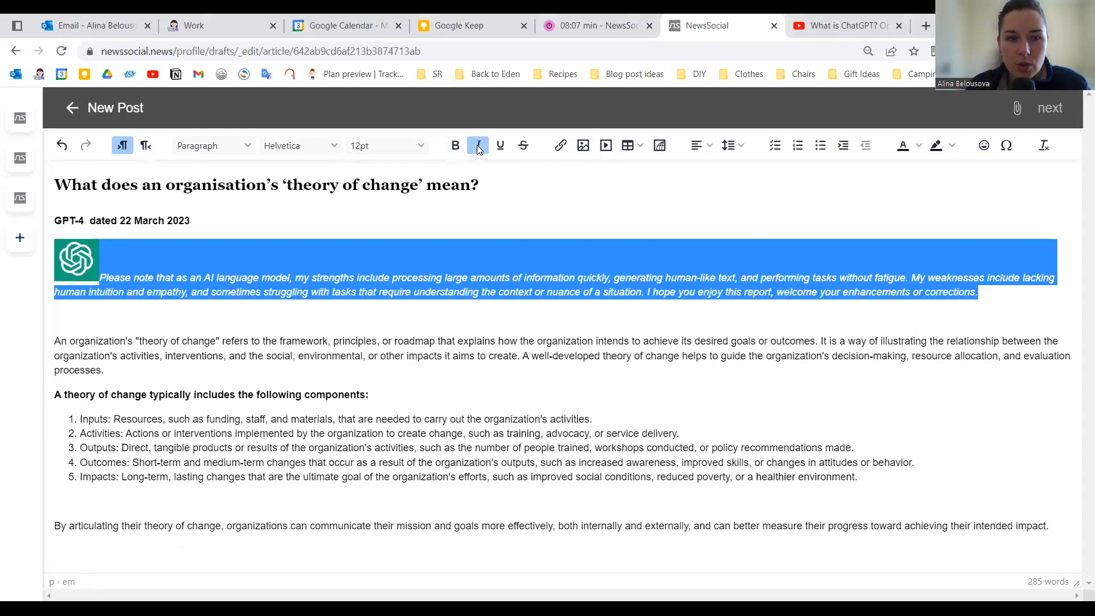
left_click(486, 265)
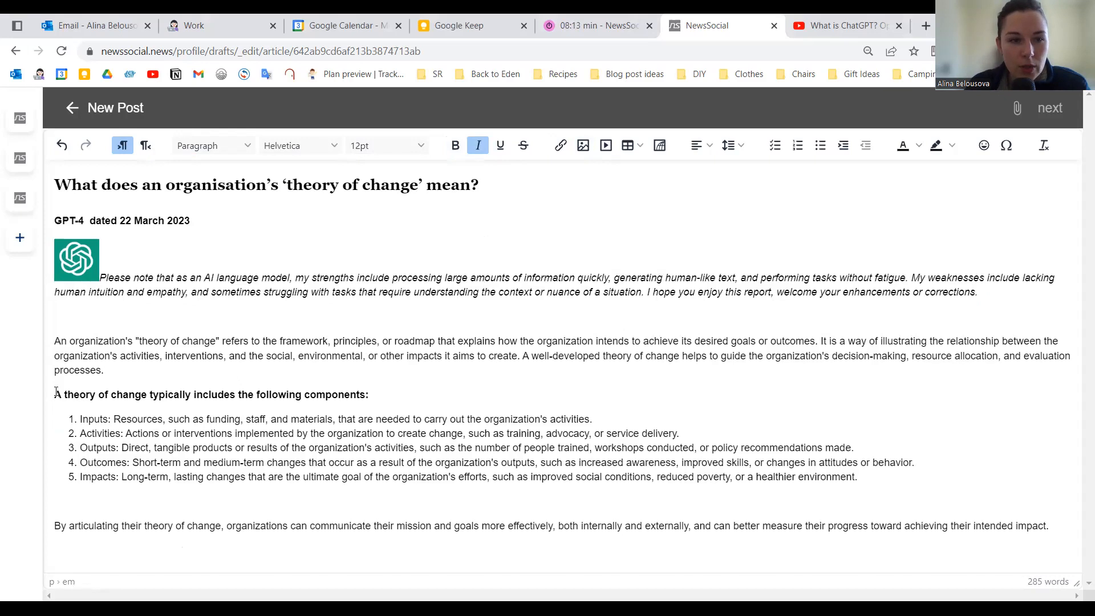
Step: Underline the bold line introducing the theory of change components and remove the underline again
triple_click(56, 392)
left_click(501, 146)
left_click(501, 146)
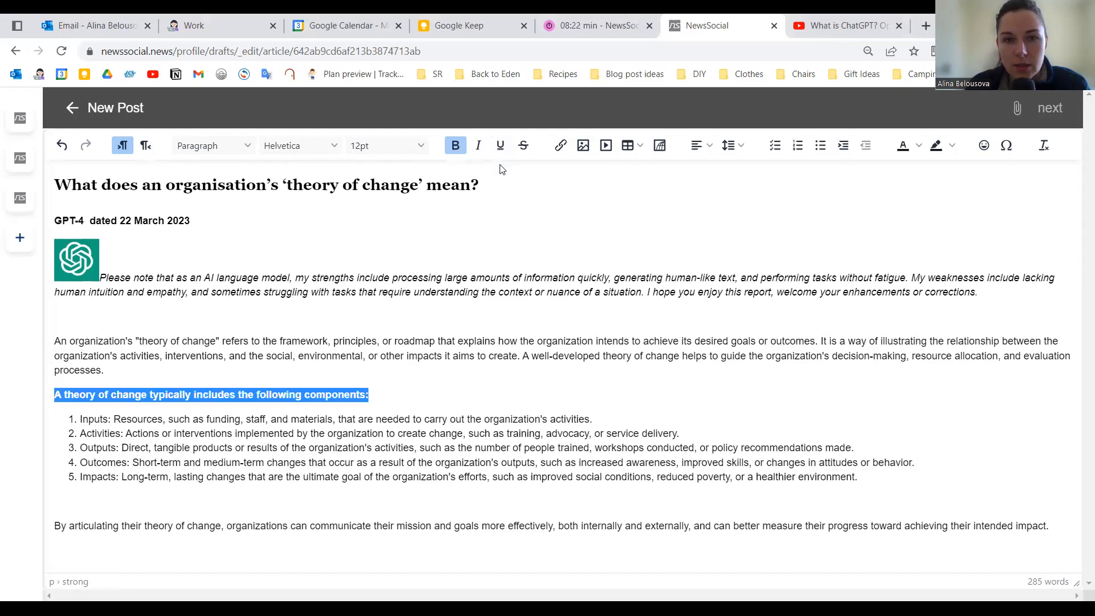
left_click(410, 420)
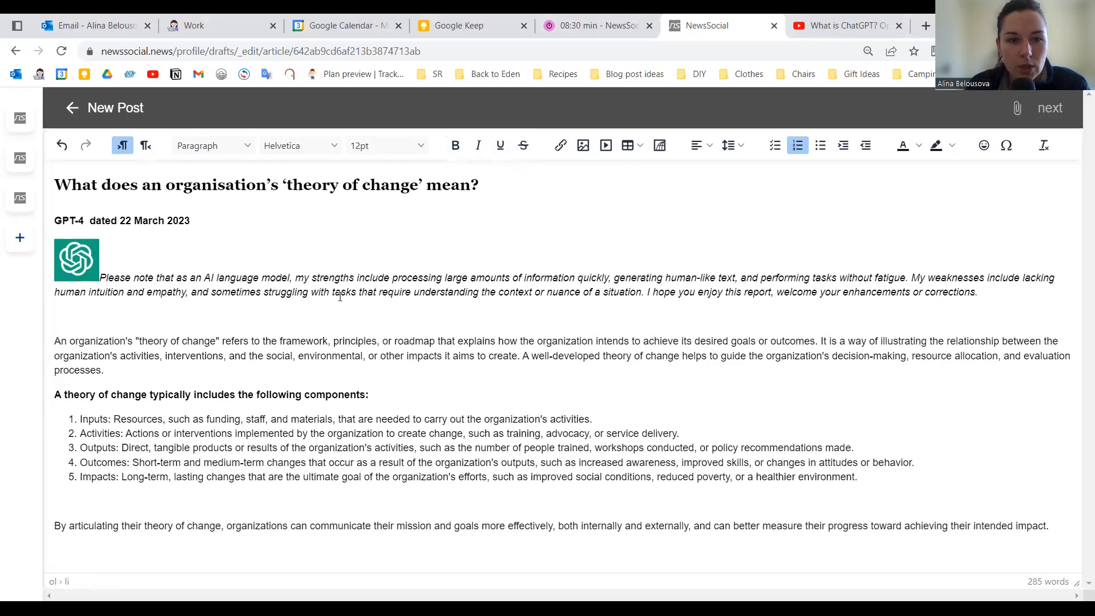
Step: Apply strikethrough to the word "principles," in the definition paragraph and remove it again
left_click_drag(333, 341, 381, 340)
left_click(523, 146)
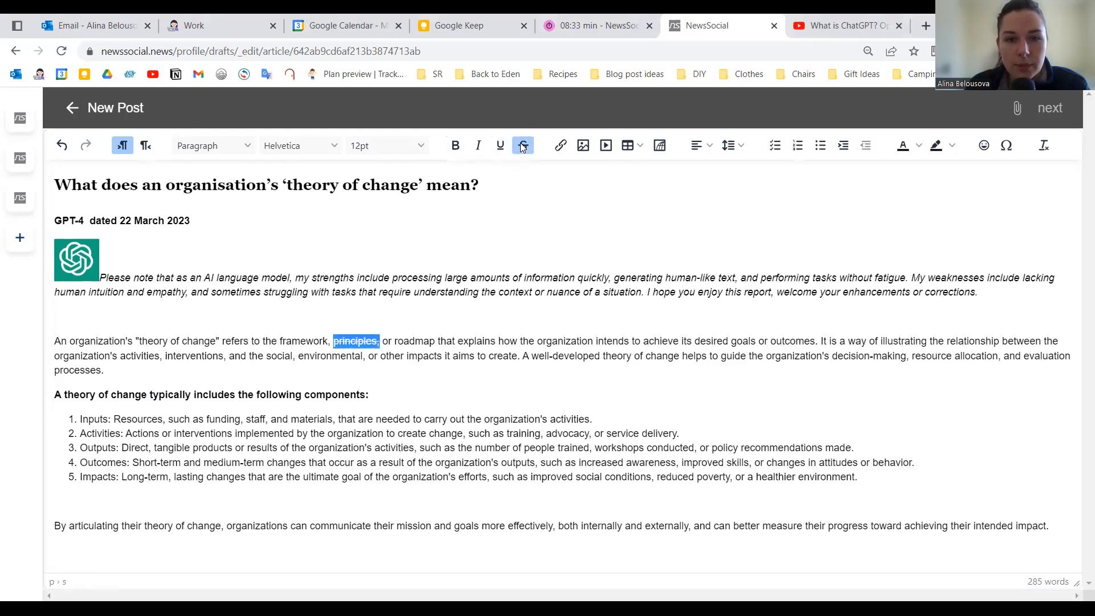
left_click(524, 145)
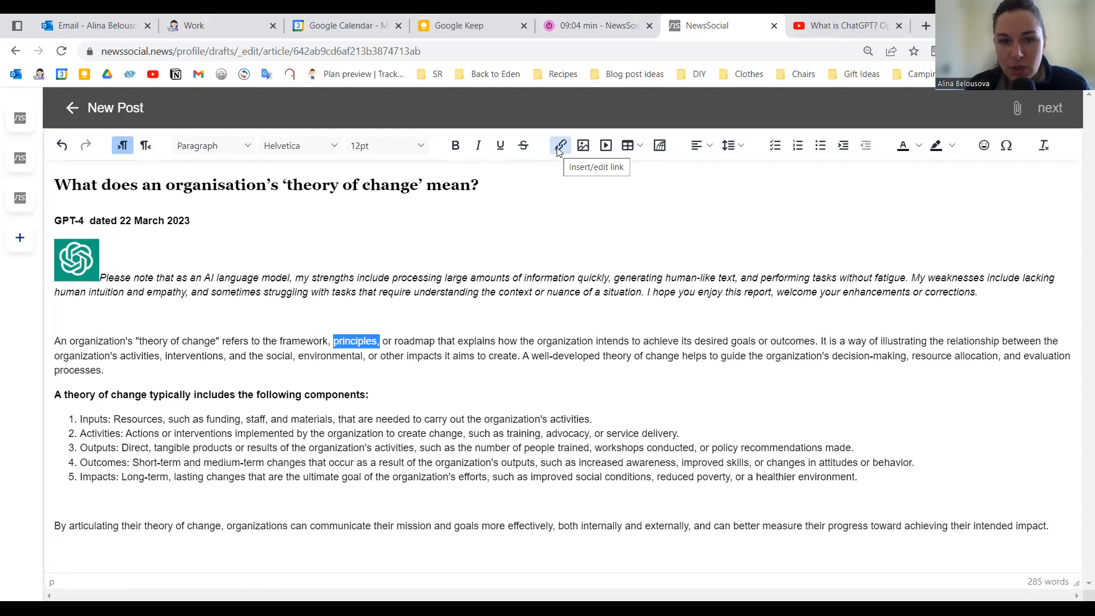
Step: Link the phrase "AI language model," to the copied Zoom meeting URL, set to open in a new window
left_click_drag(204, 278, 292, 276)
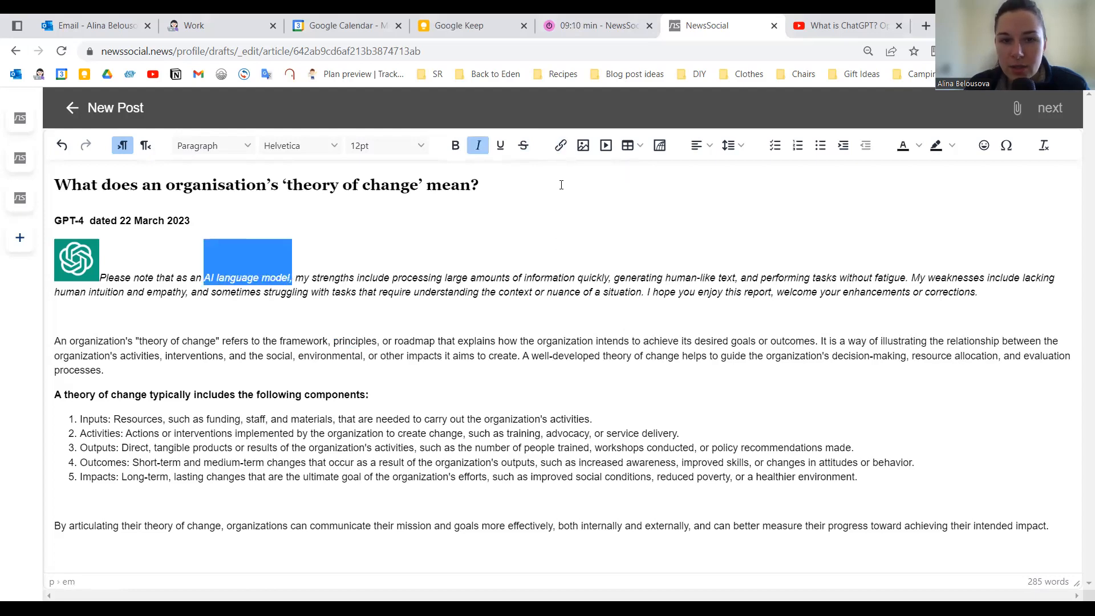
left_click(561, 145)
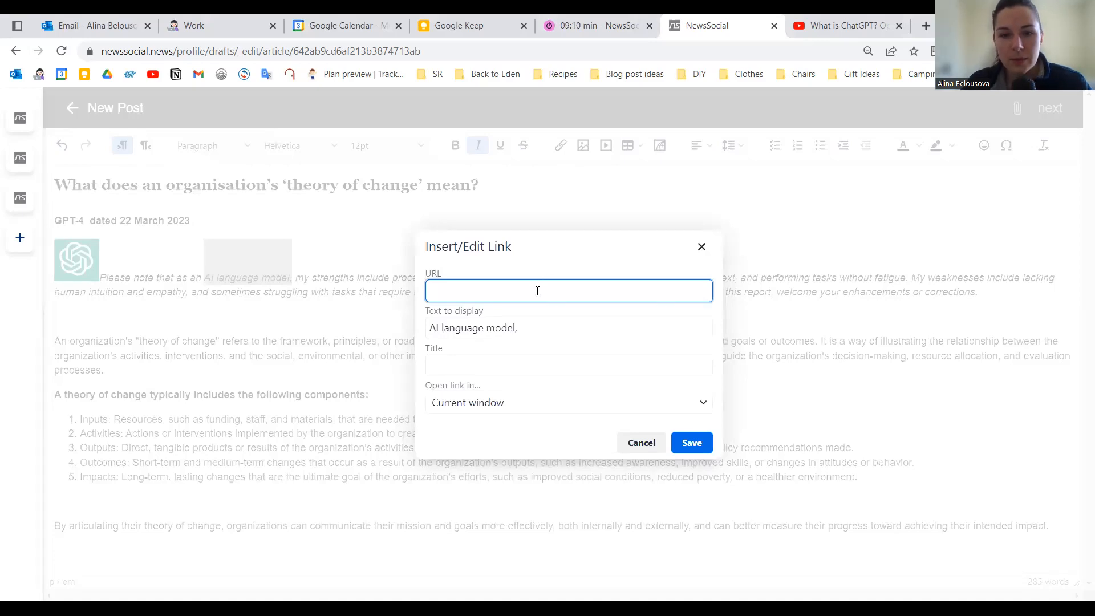
key("ctrl+v")
left_click(577, 356)
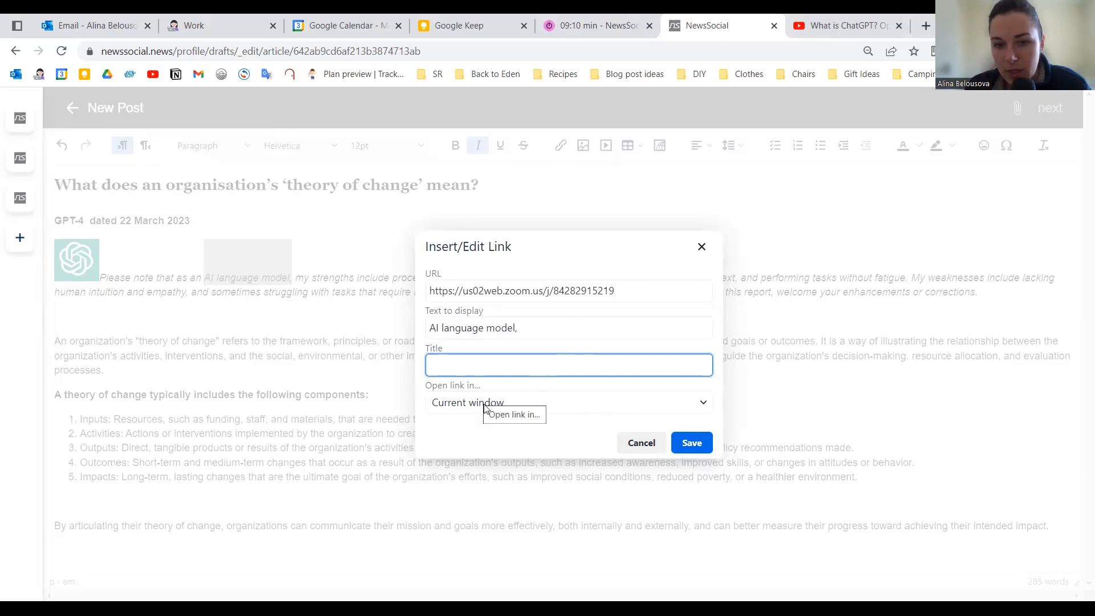
left_click(484, 406)
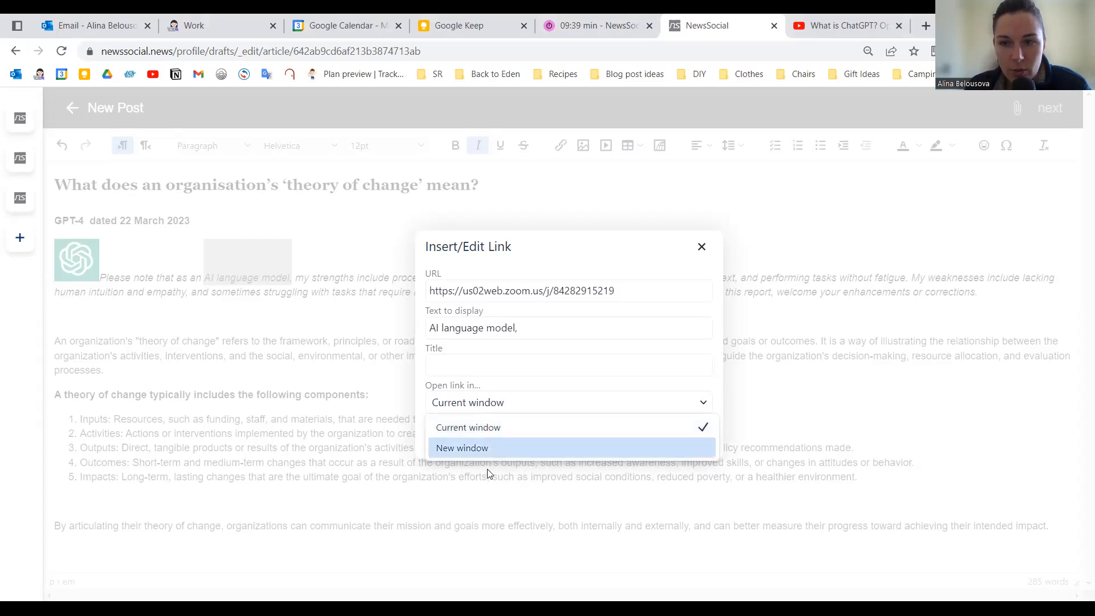
left_click(553, 448)
left_click(690, 443)
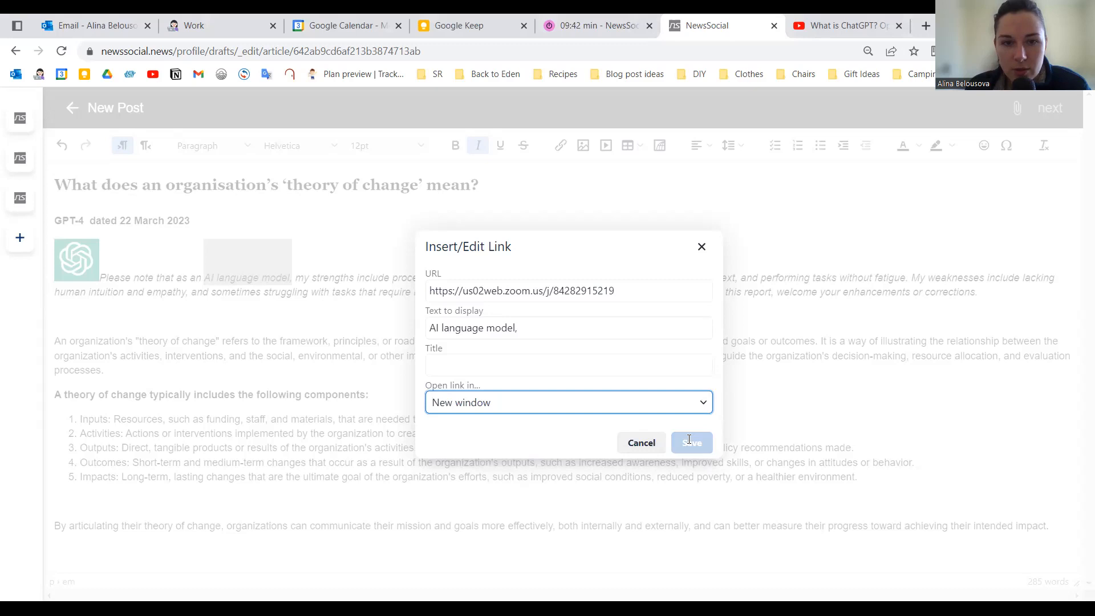
left_click(447, 278)
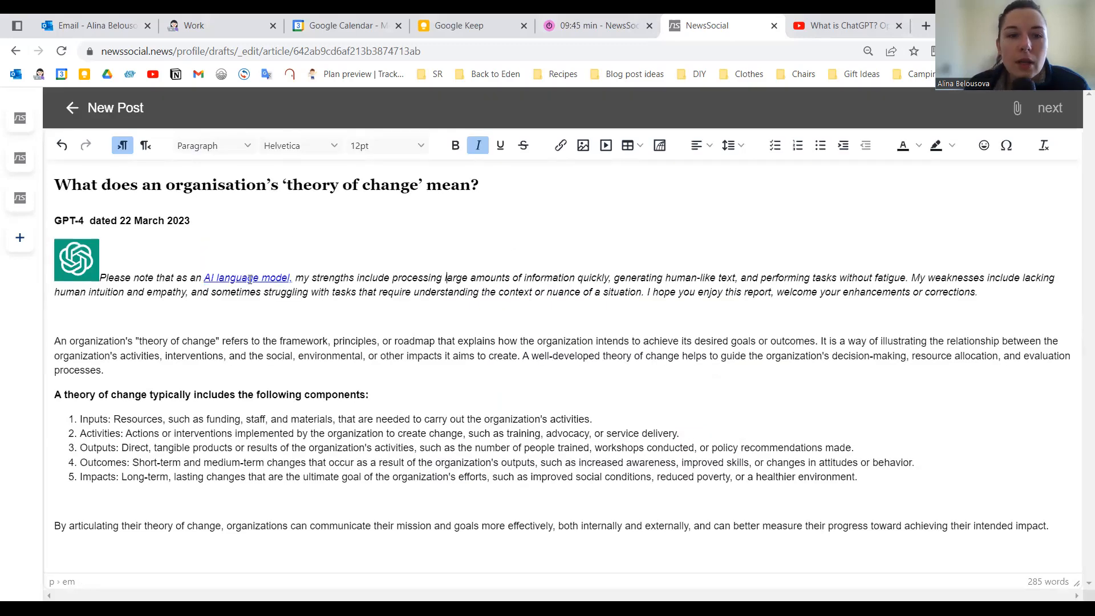
Step: Change the text colour of the linked phrase "AI language model," to dark teal
left_click_drag(204, 275, 293, 278)
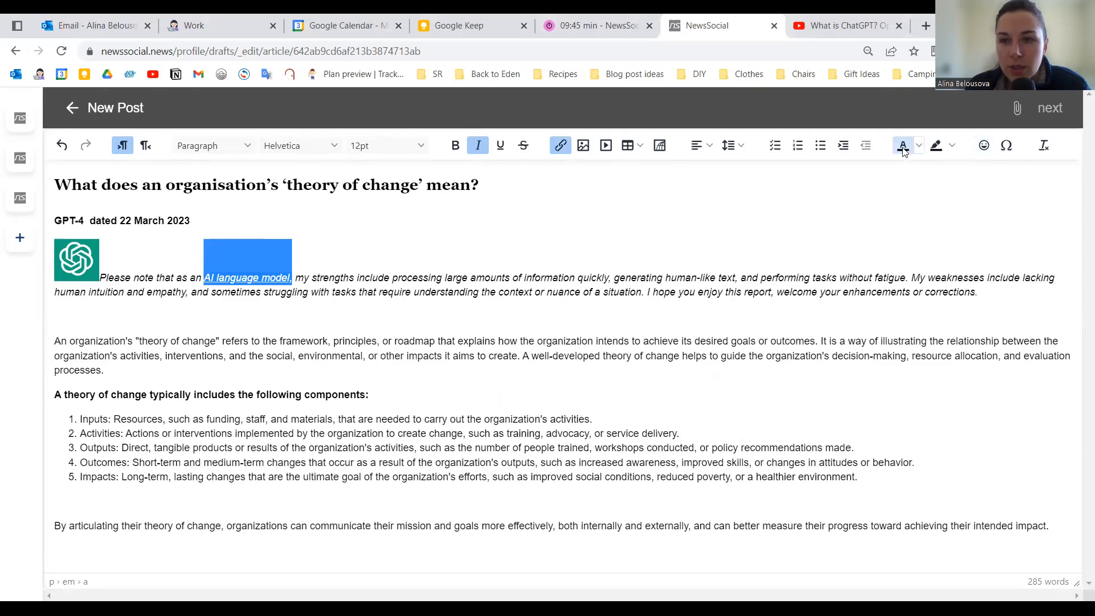
left_click(919, 146)
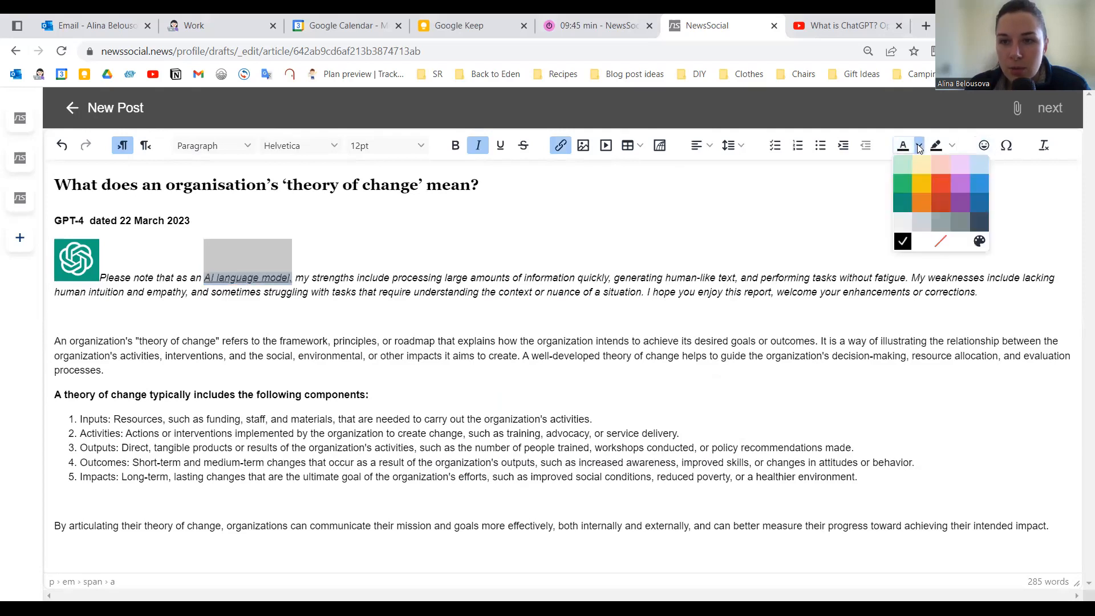
left_click(903, 202)
left_click(262, 276)
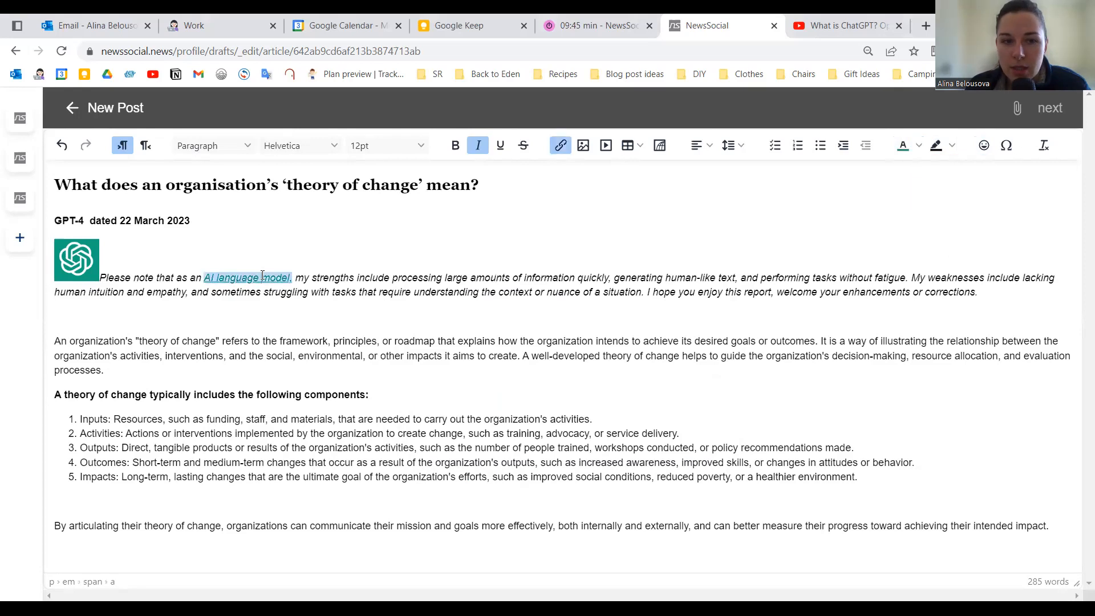
left_click(311, 277)
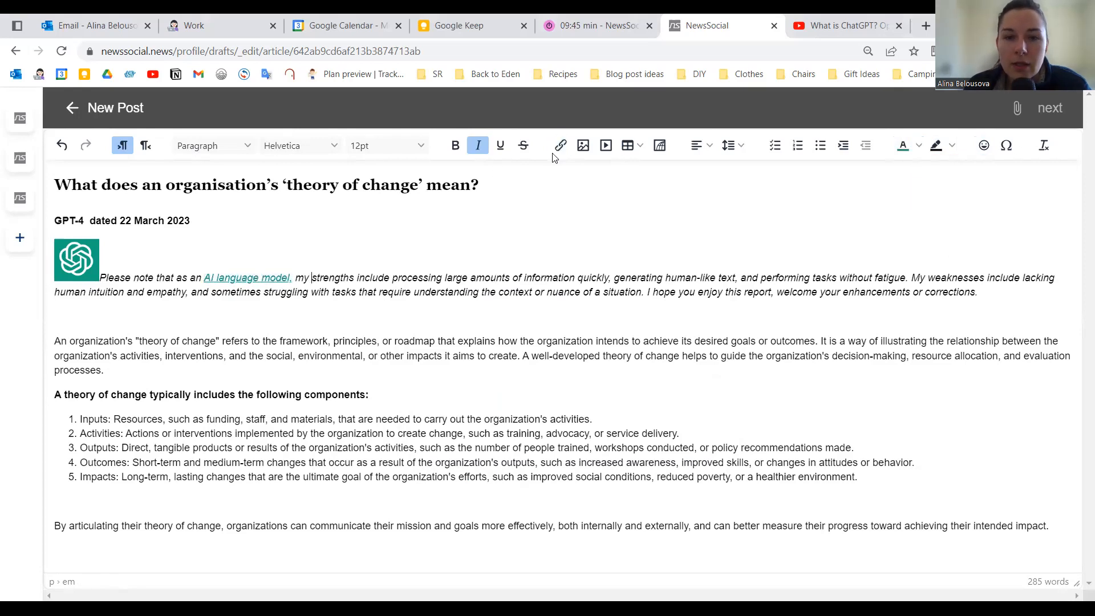
Step: Upload the image 3026173 from the General Graphics folder for the blank line below the italic note
left_click(583, 146)
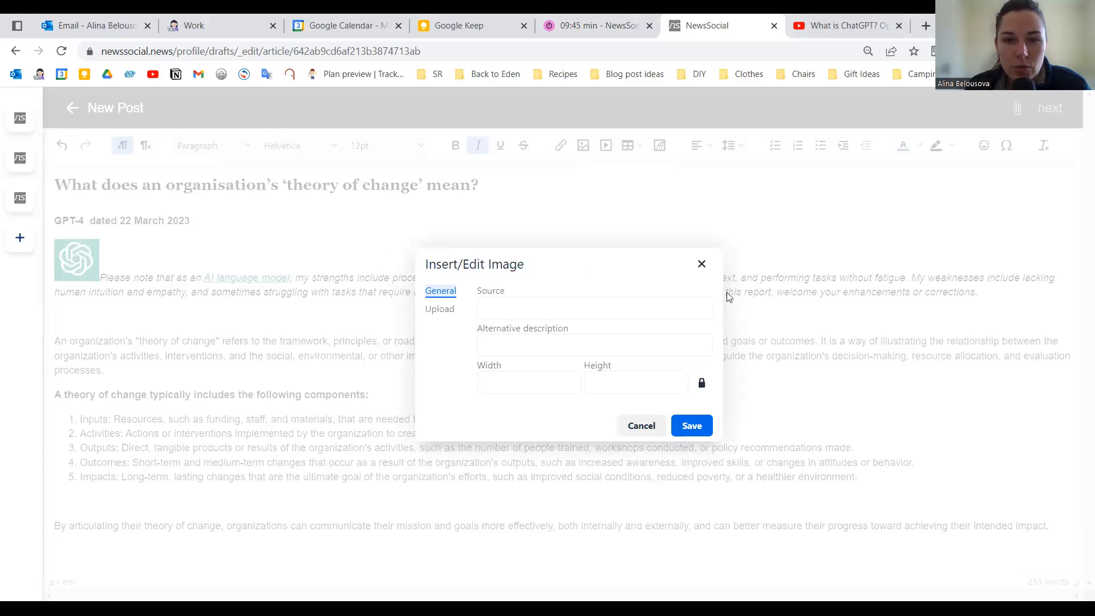
left_click(703, 264)
left_click(73, 324)
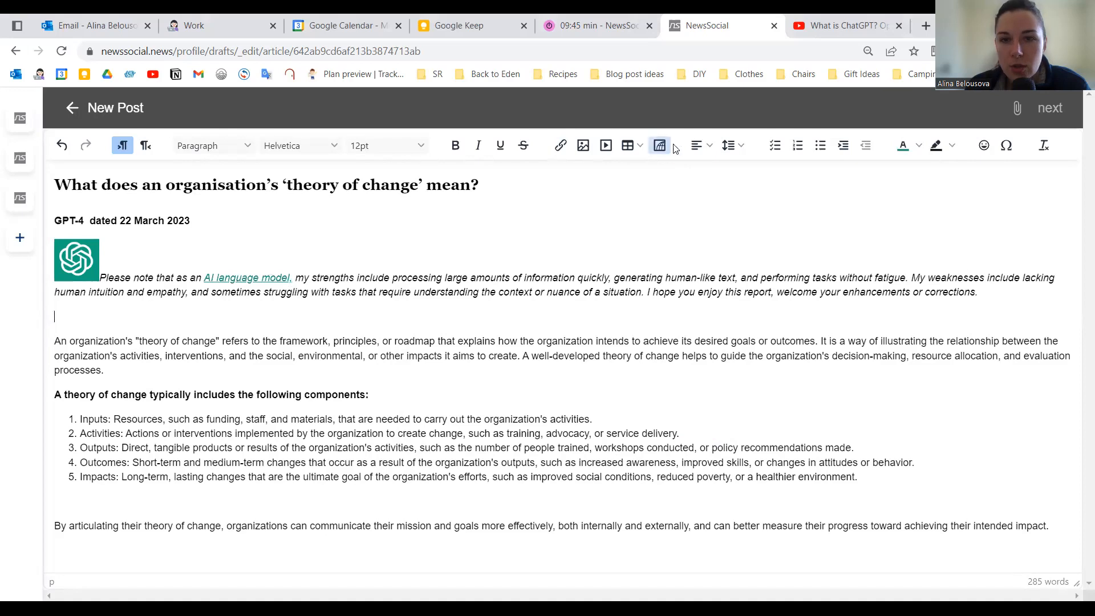
left_click(583, 146)
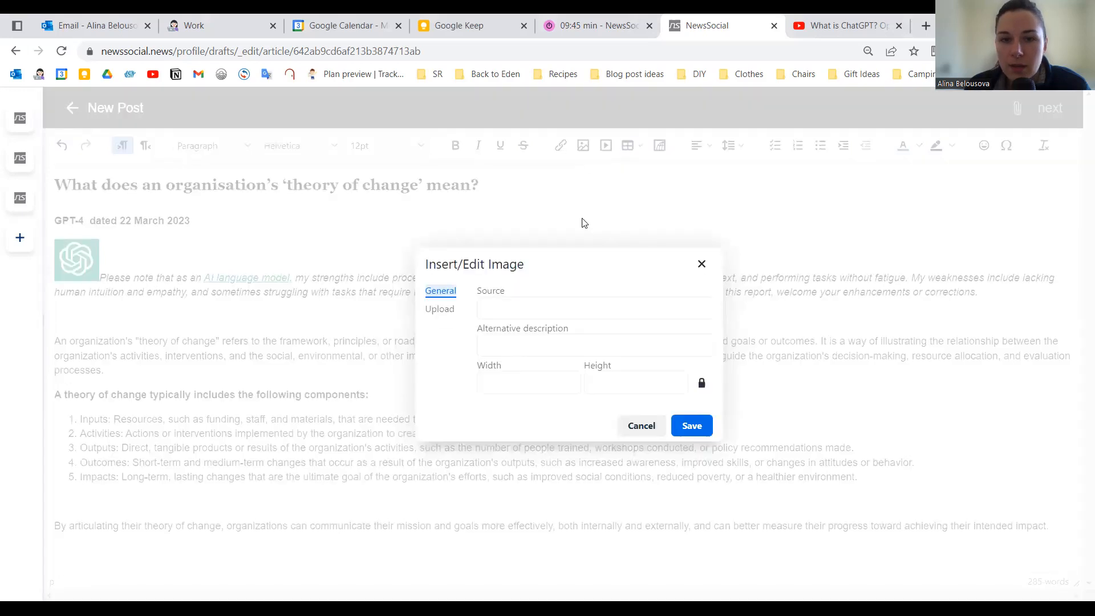
left_click(446, 313)
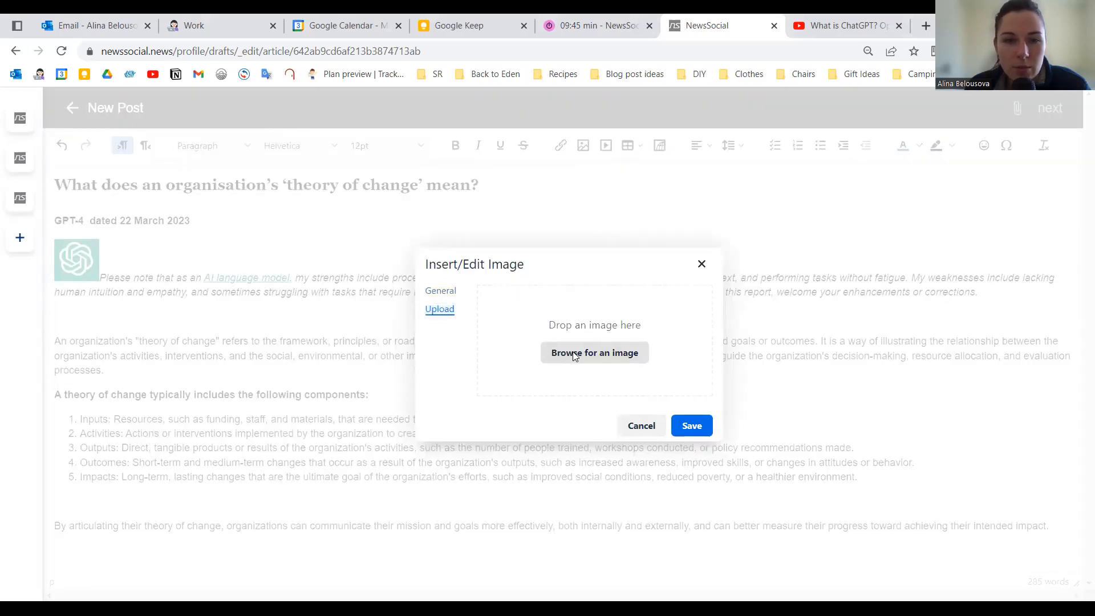
left_click(574, 353)
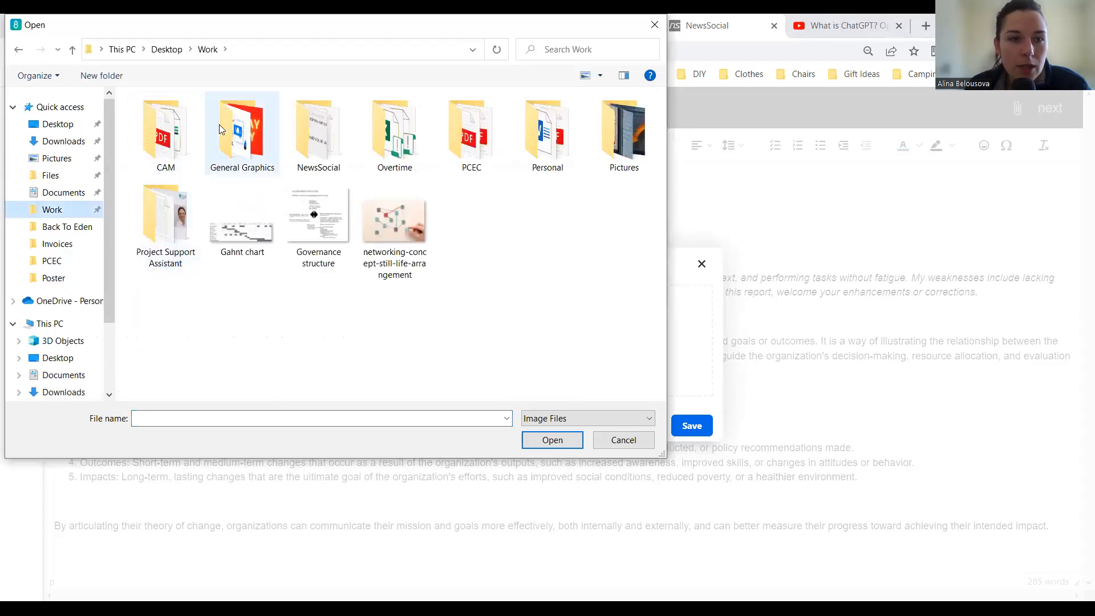
double_click(219, 124)
left_click(392, 224)
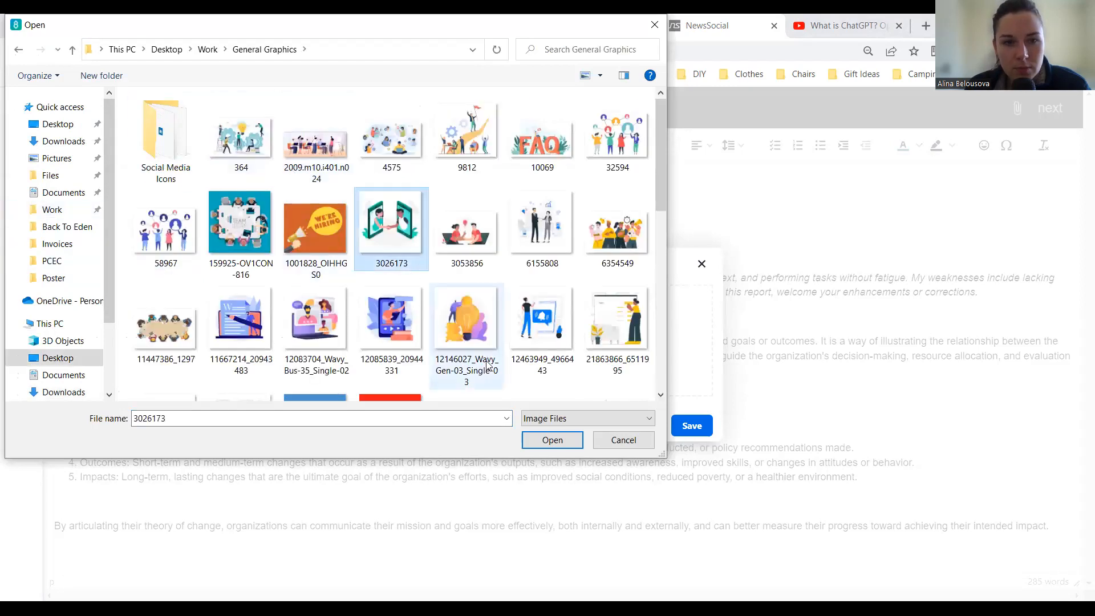
left_click(552, 440)
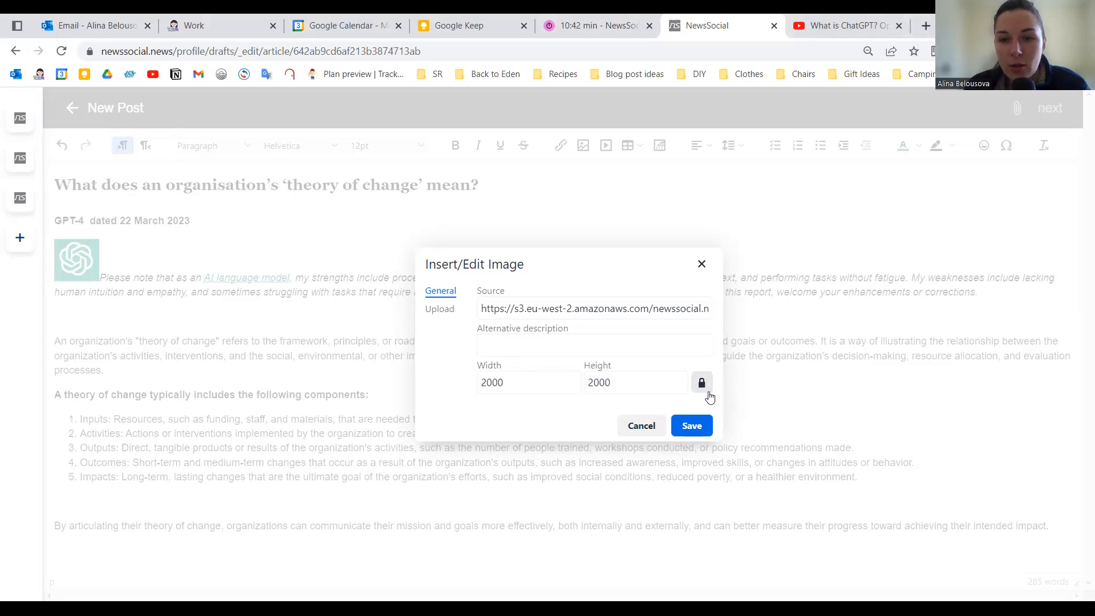
Step: Set the uploaded image's width and height to 500 with proportions locked, and insert it into the article
left_click(510, 385)
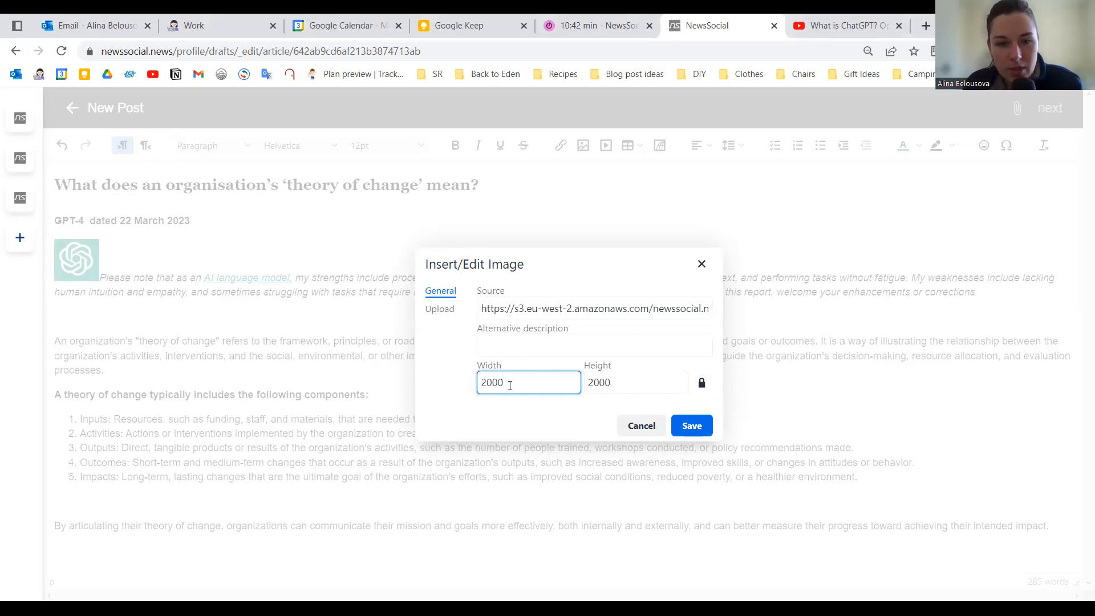
key("BackSpace")
key("BackSpace")
key("BackSpace")
key("BackSpace")
type("500")
left_click(522, 415)
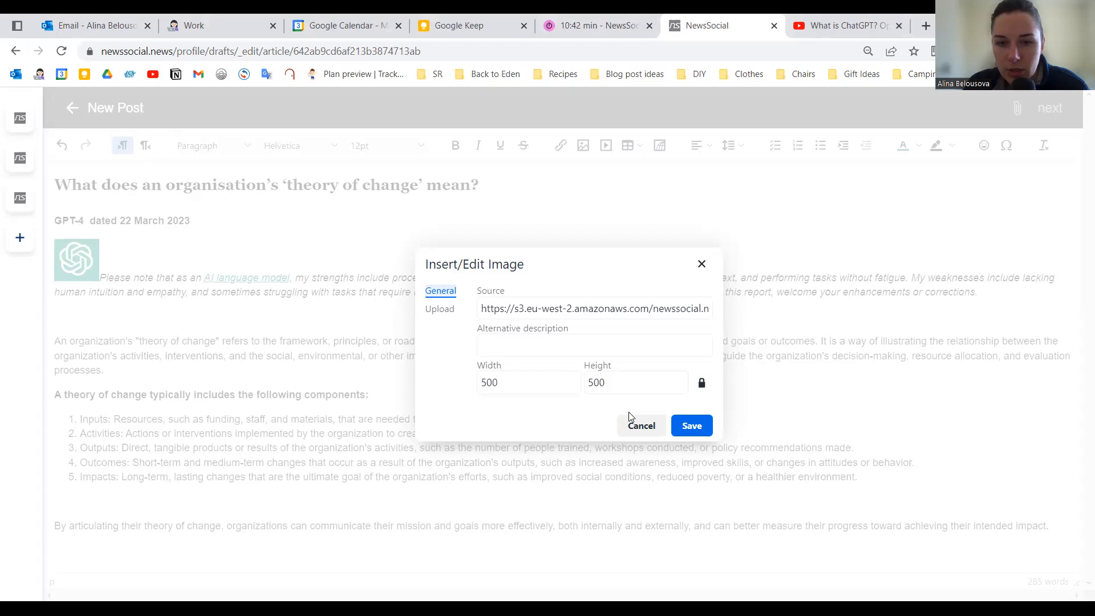
left_click(702, 384)
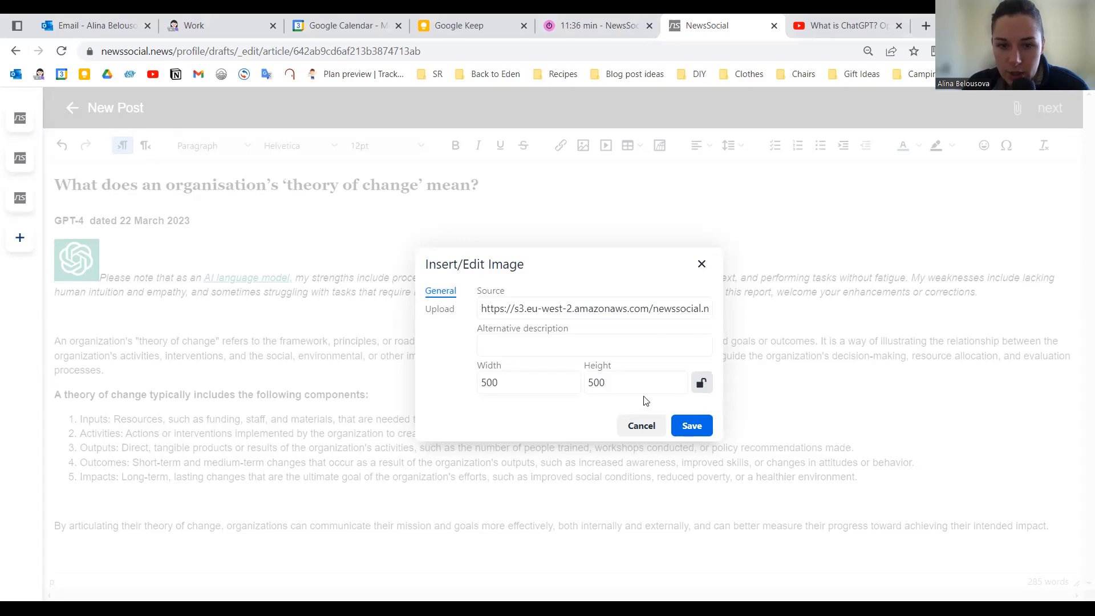
left_click(701, 383)
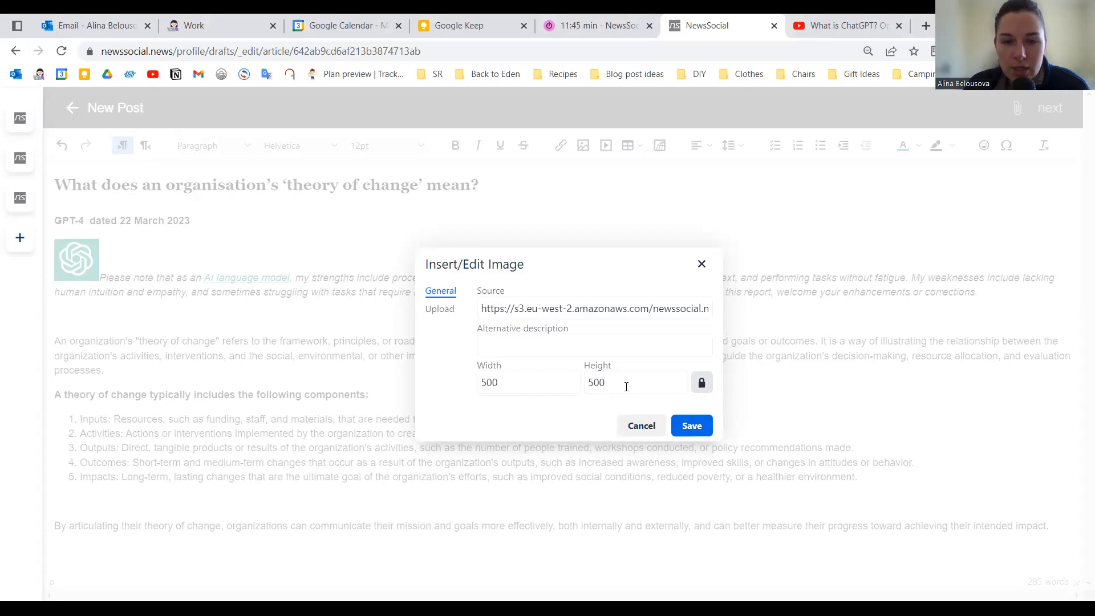
left_click(691, 426)
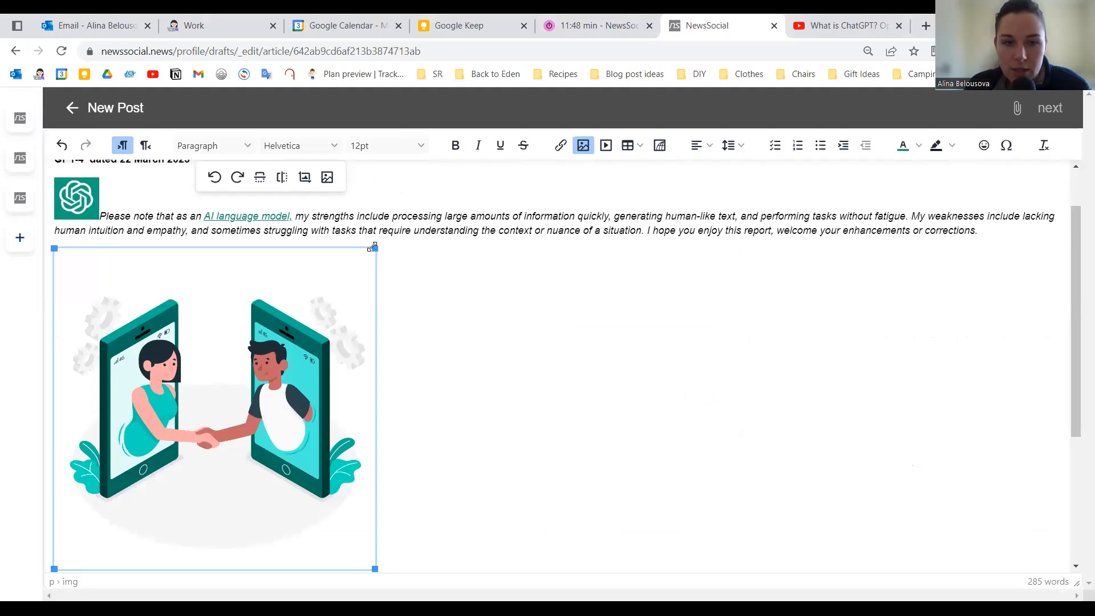
Step: Shrink the phone handshake image to about two thirds of its size and centre it on the page
left_click_drag(374, 247, 255, 292)
left_click(361, 313)
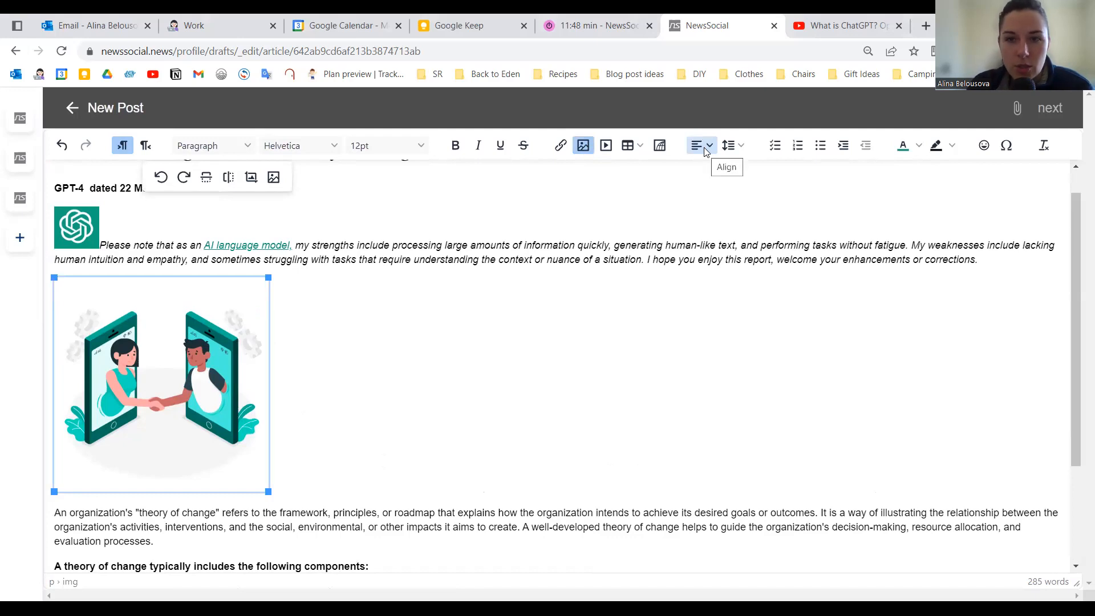
left_click(705, 147)
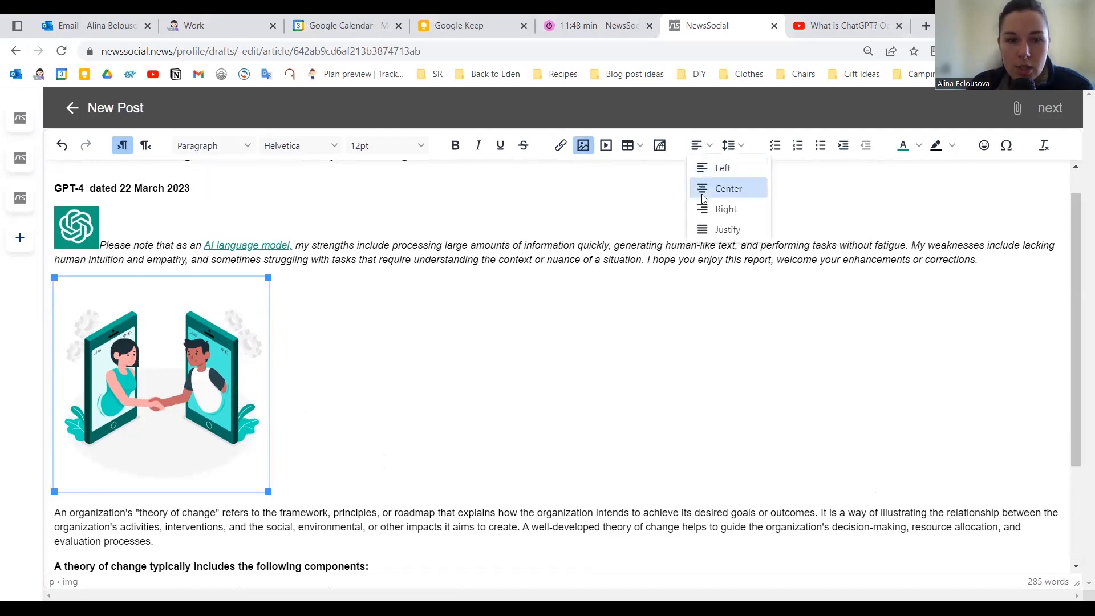
left_click(702, 194)
Step: Align the phone handshake image to the right beside the text, trying justified alignment in between
left_click(698, 146)
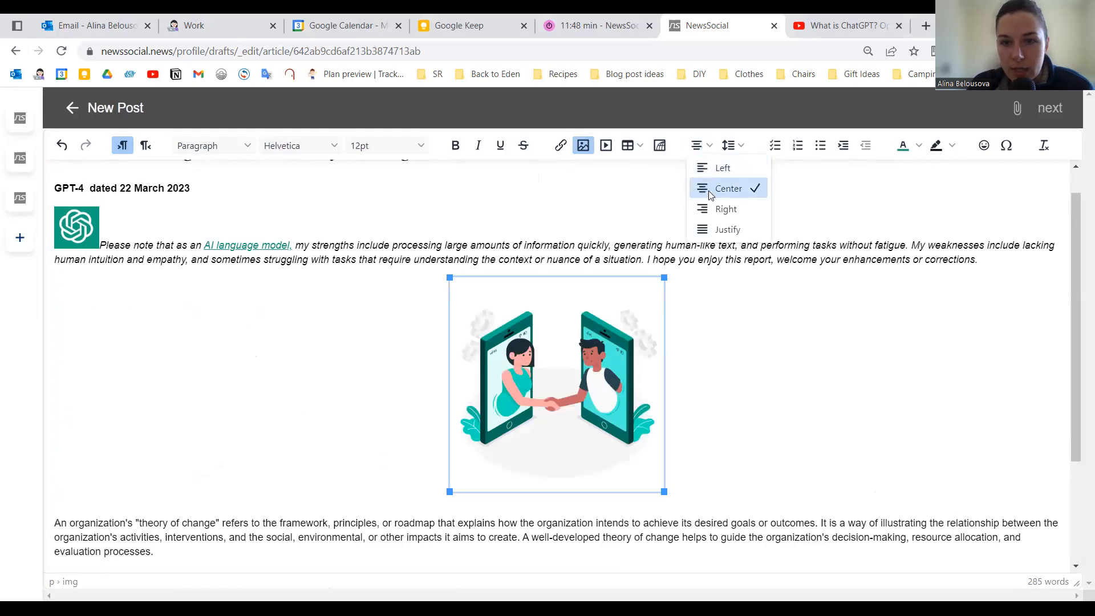
left_click(713, 209)
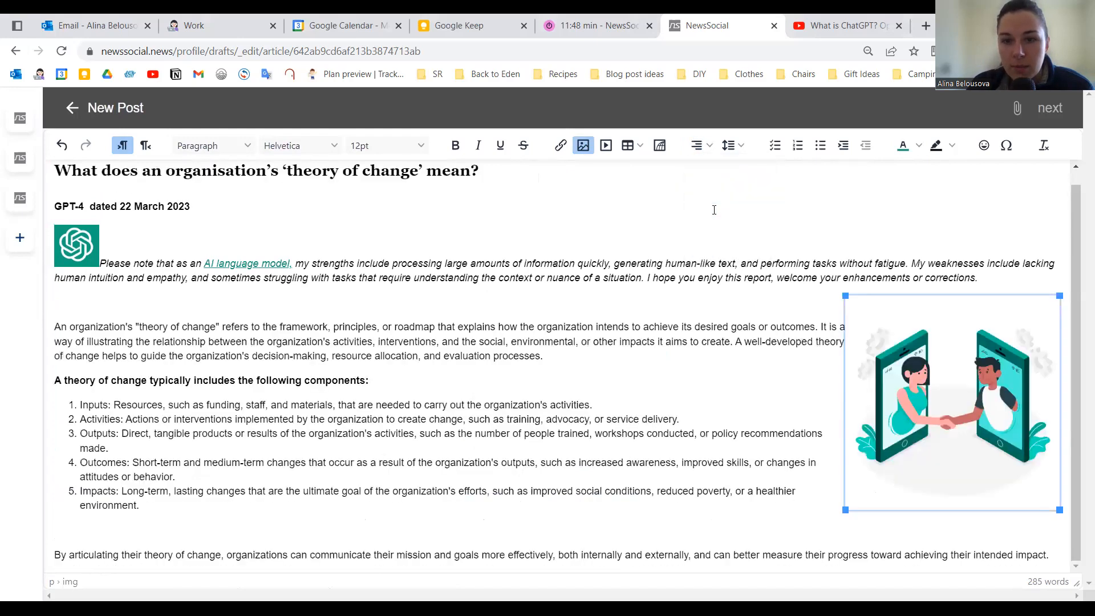
left_click(697, 146)
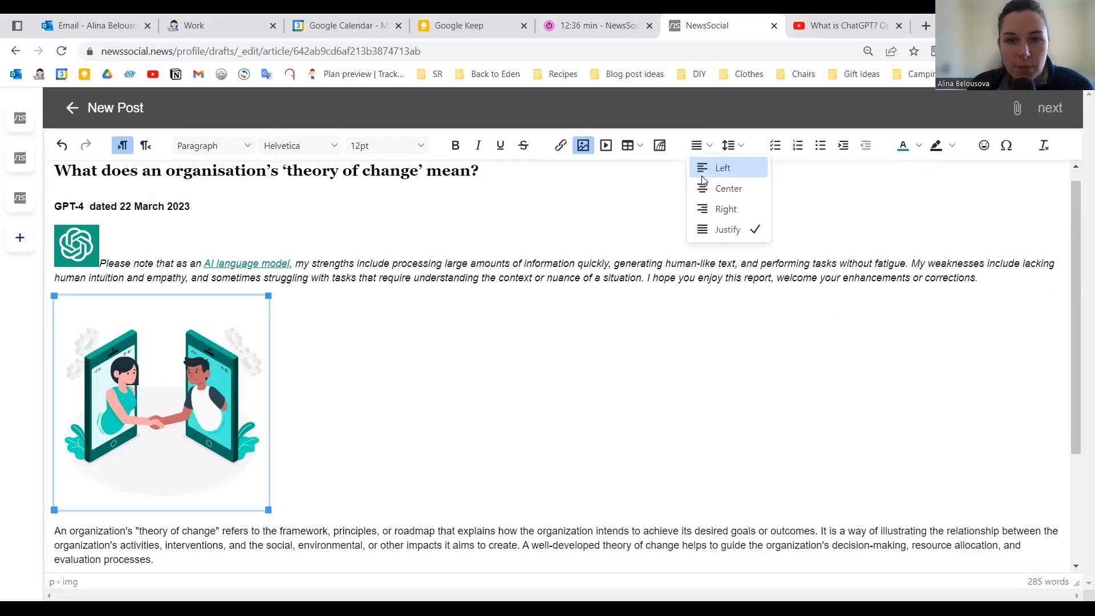
left_click(705, 210)
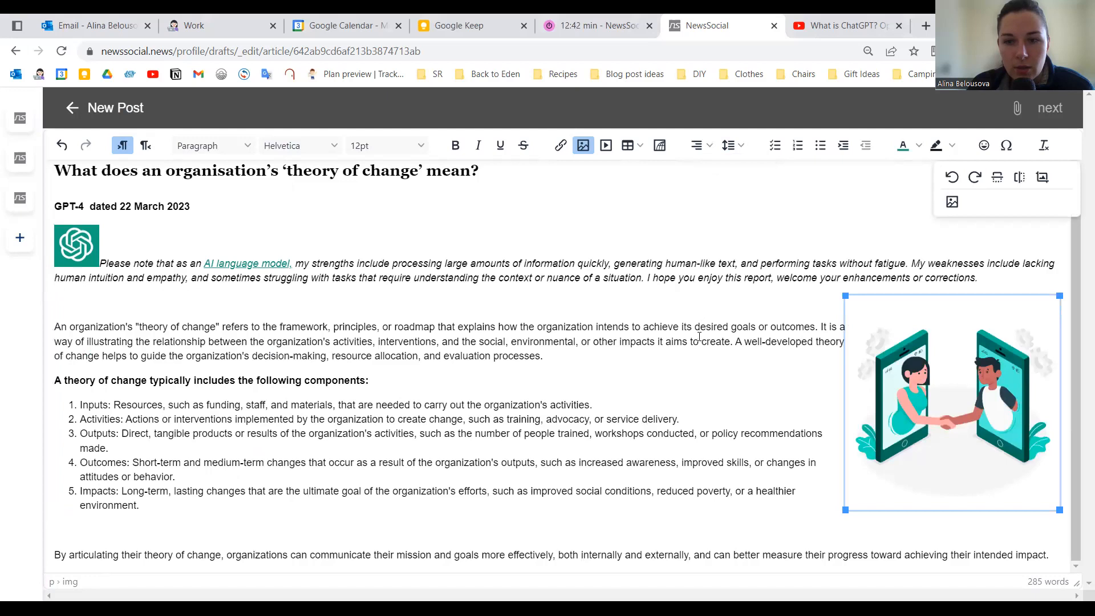
left_click(679, 375)
left_click_drag(855, 358, 871, 382)
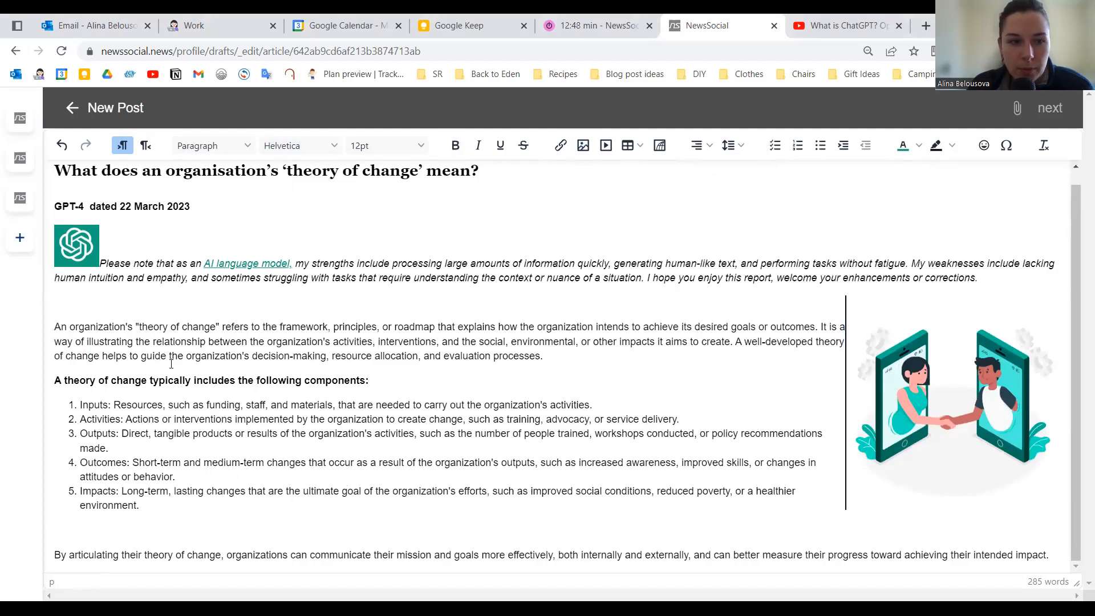
Step: Flip the green ChatGPT logo vertically and horizontally, and look at its image editing tools without applying any
left_click(86, 245)
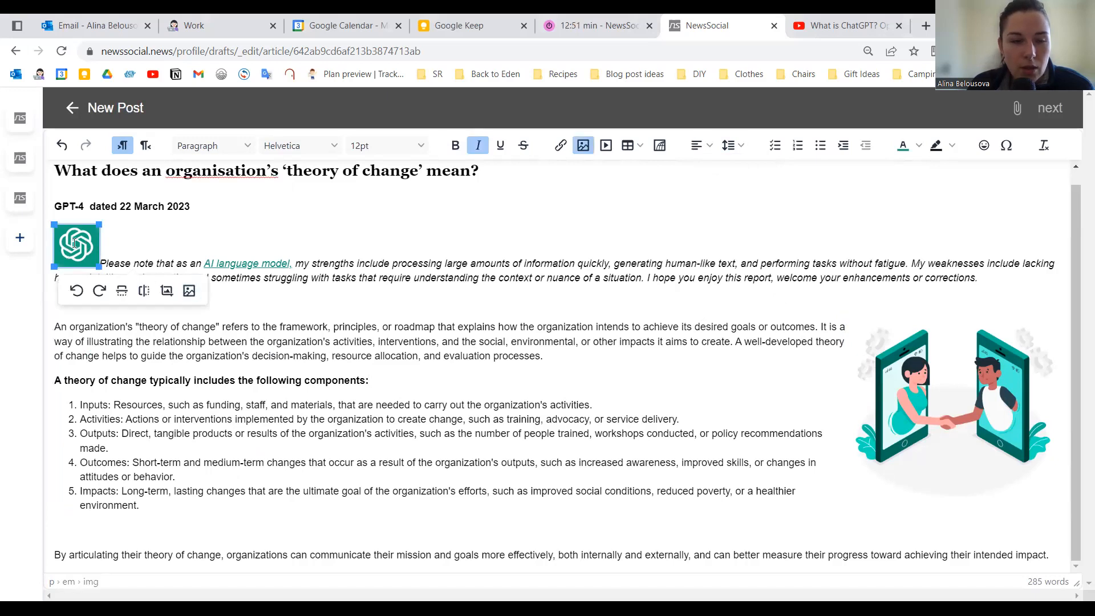
left_click(940, 414)
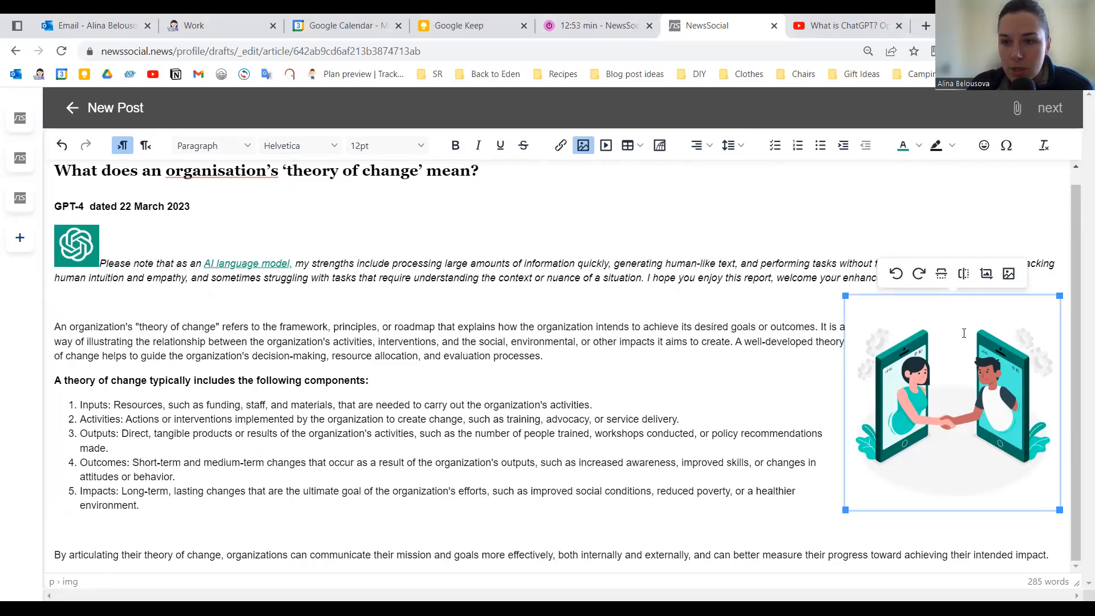
left_click(77, 246)
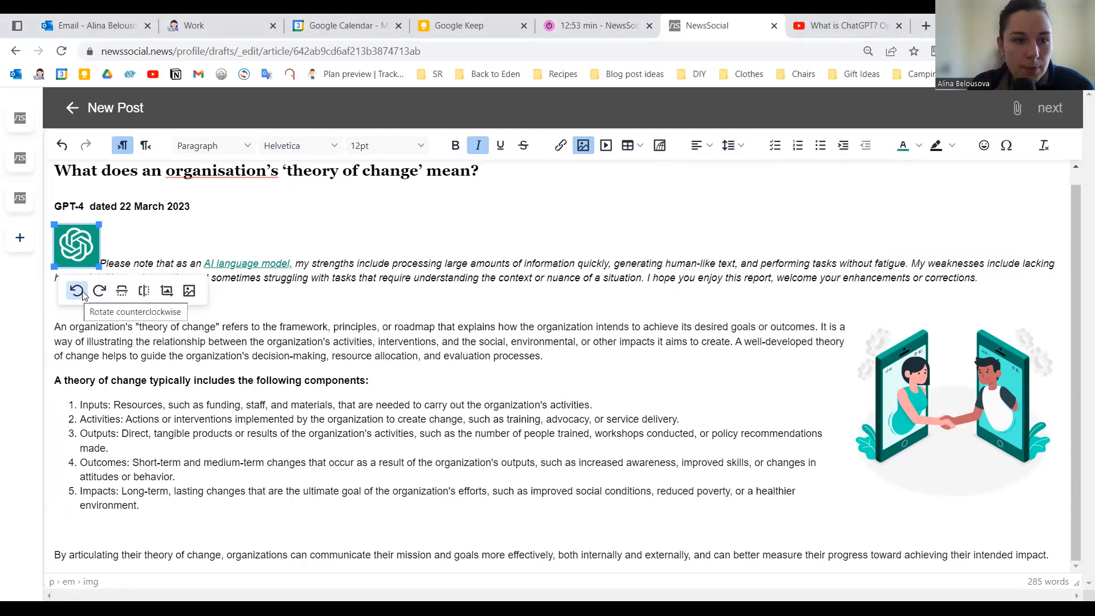
left_click(121, 291)
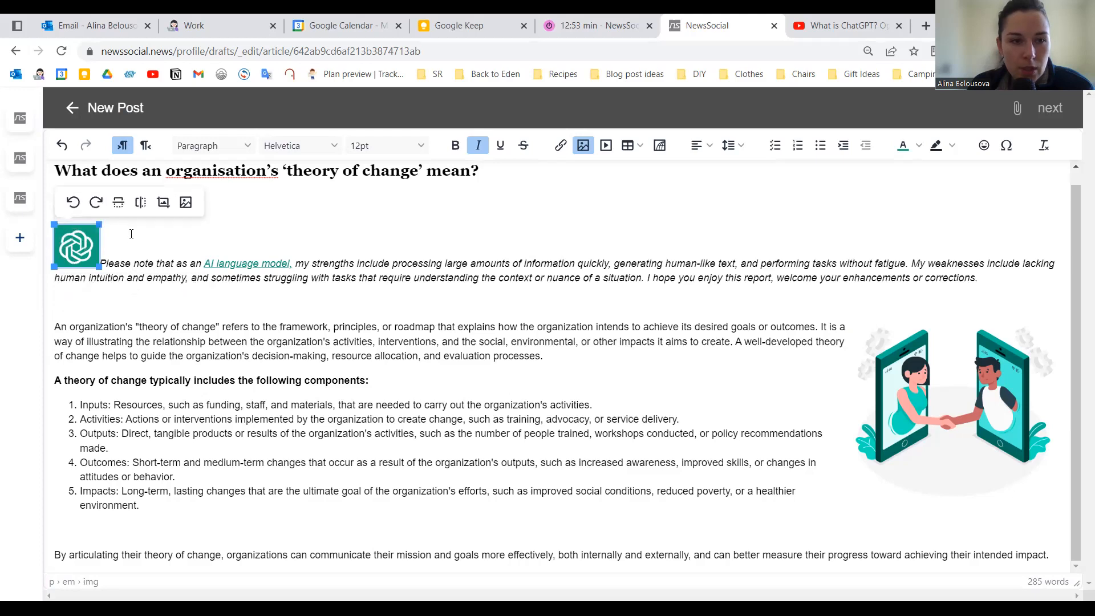
left_click(141, 209)
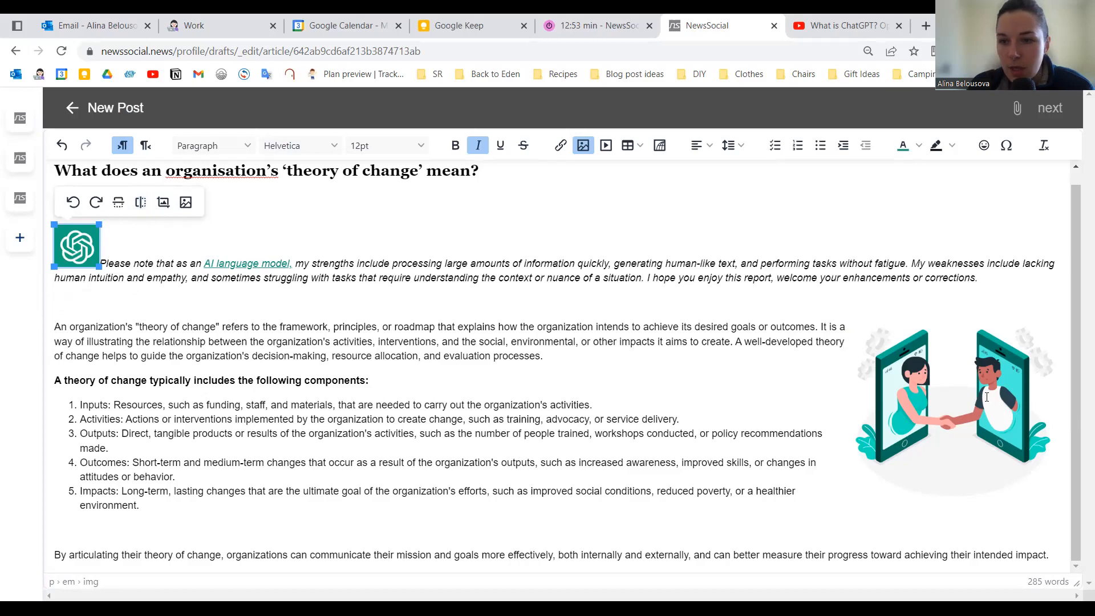
left_click(163, 209)
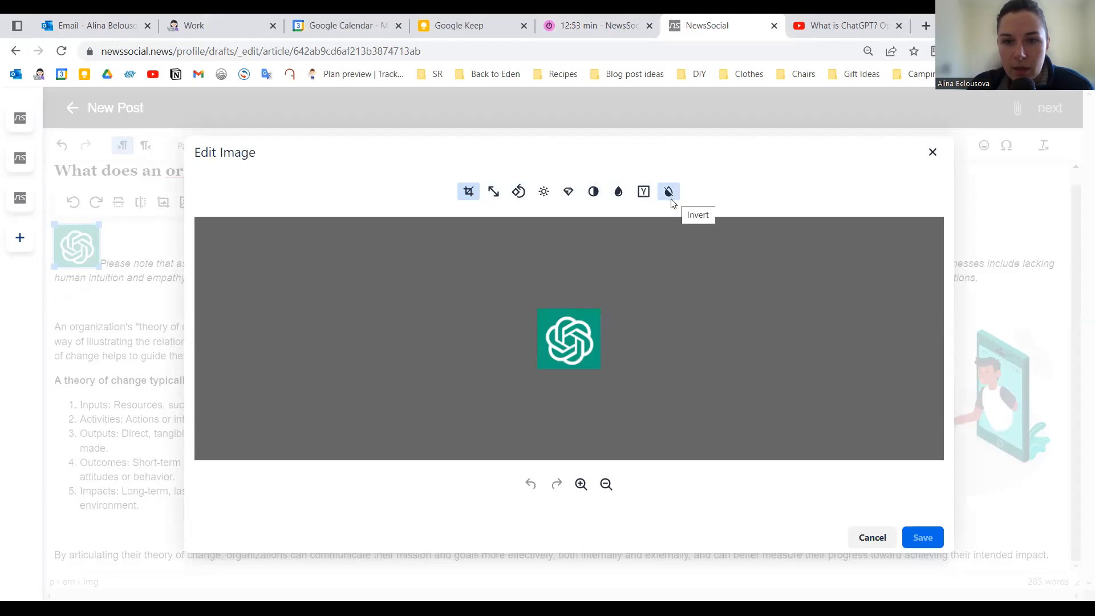
key("Escape")
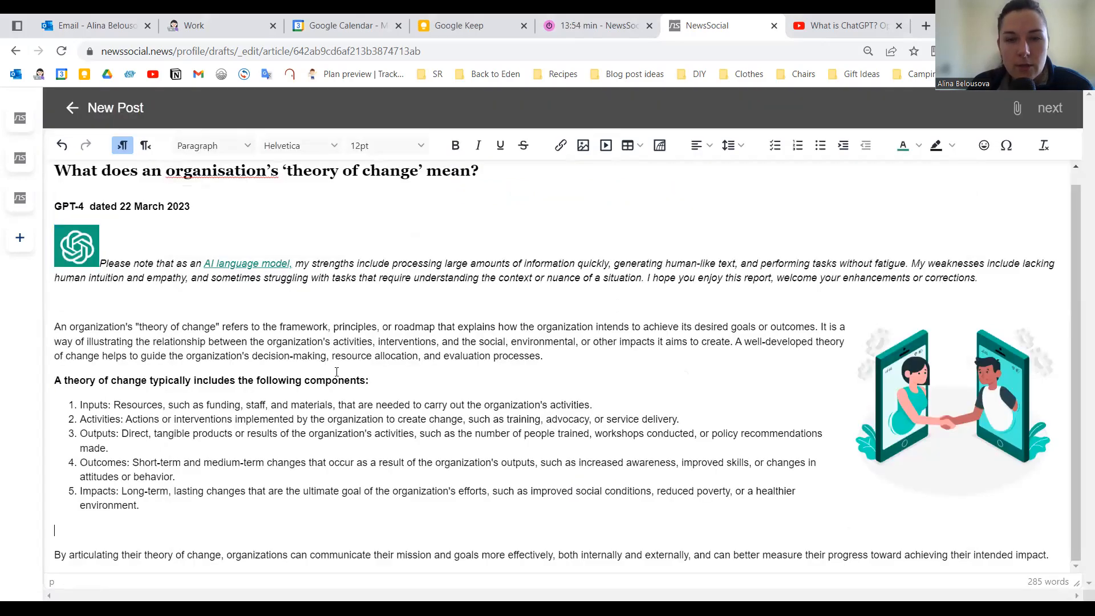
Step: Embed the YouTube video "What is ChatGPT? OpenAI's Chat GPT Explained" from its copied URL in the blank line below the numbered list
left_click(606, 147)
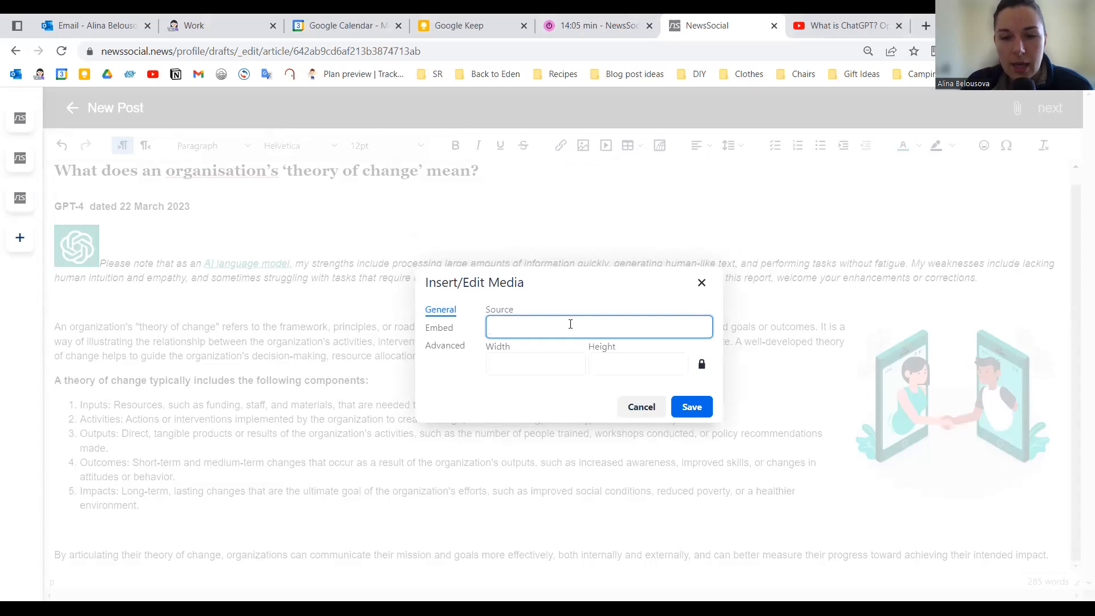
left_click(813, 22)
left_click(381, 51)
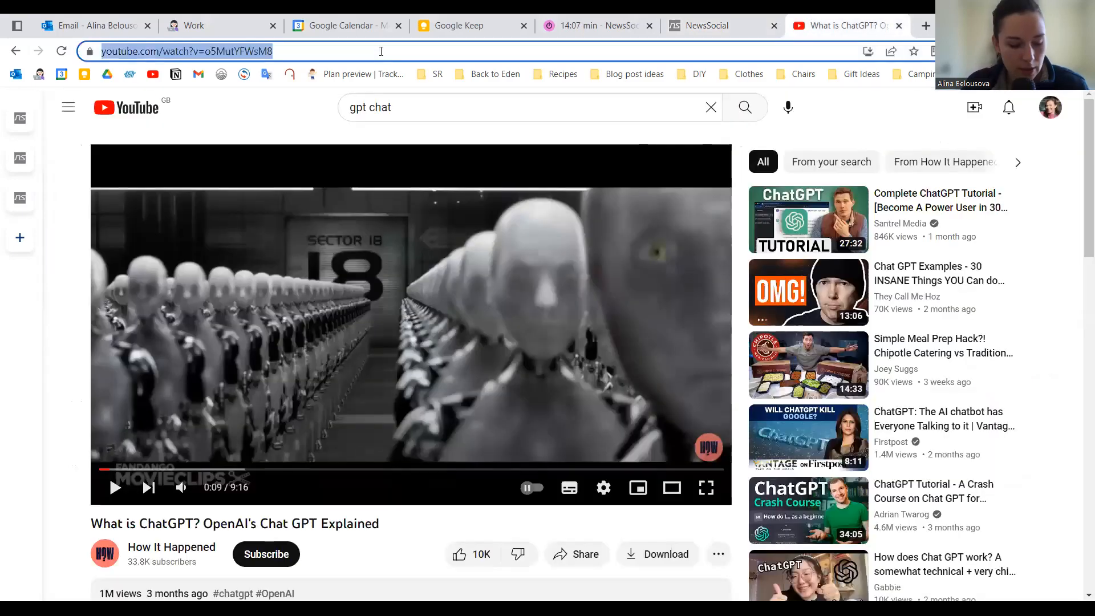
left_click(752, 24)
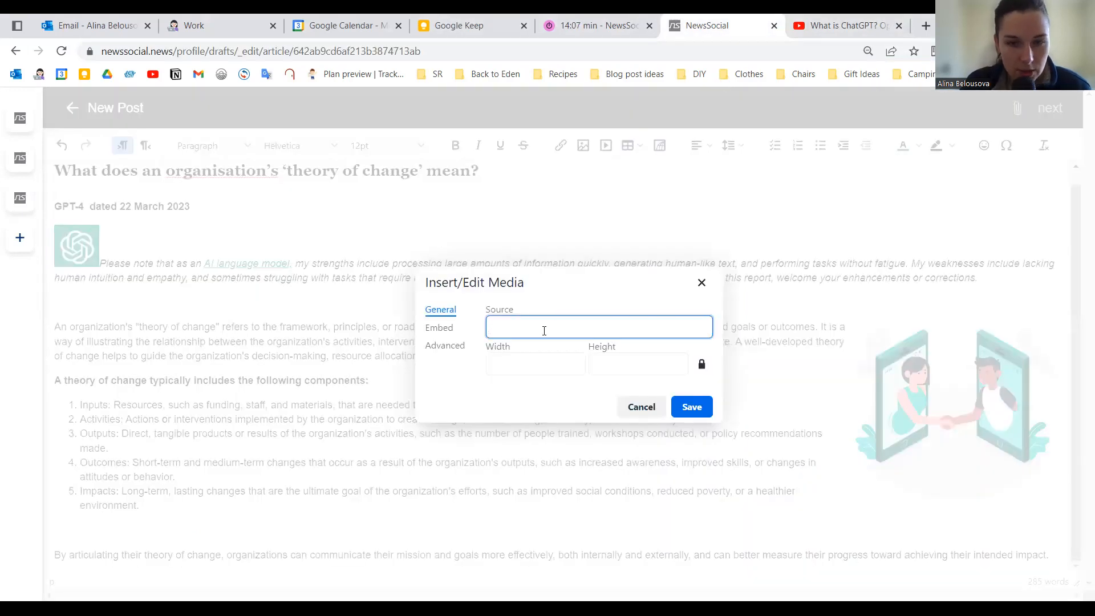
key("ctrl+v")
left_click(466, 390)
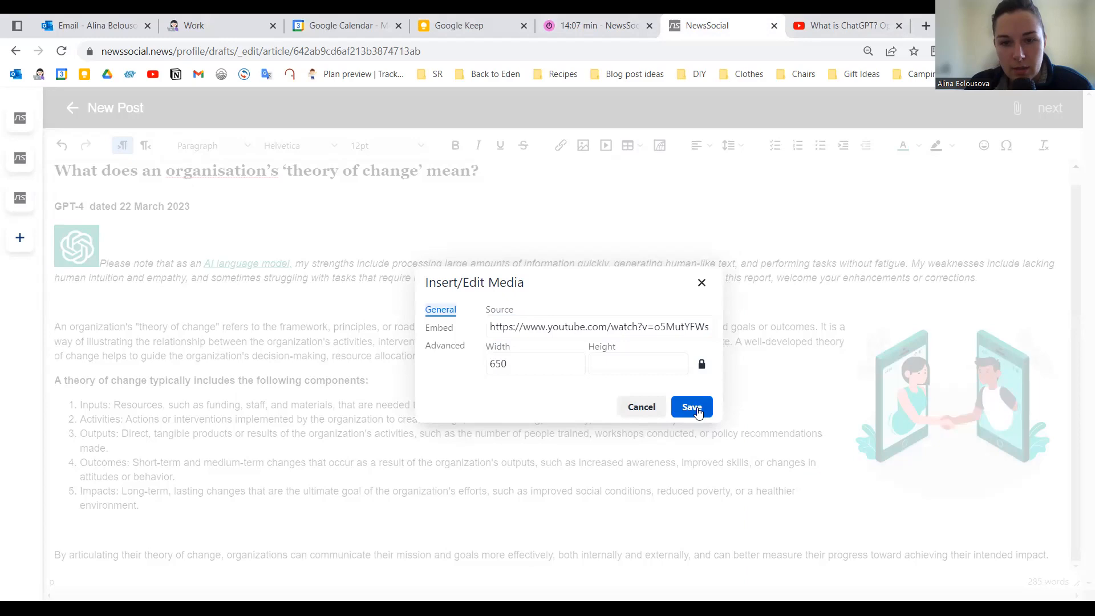
left_click(697, 412)
scroll(608, 364, "down", 4)
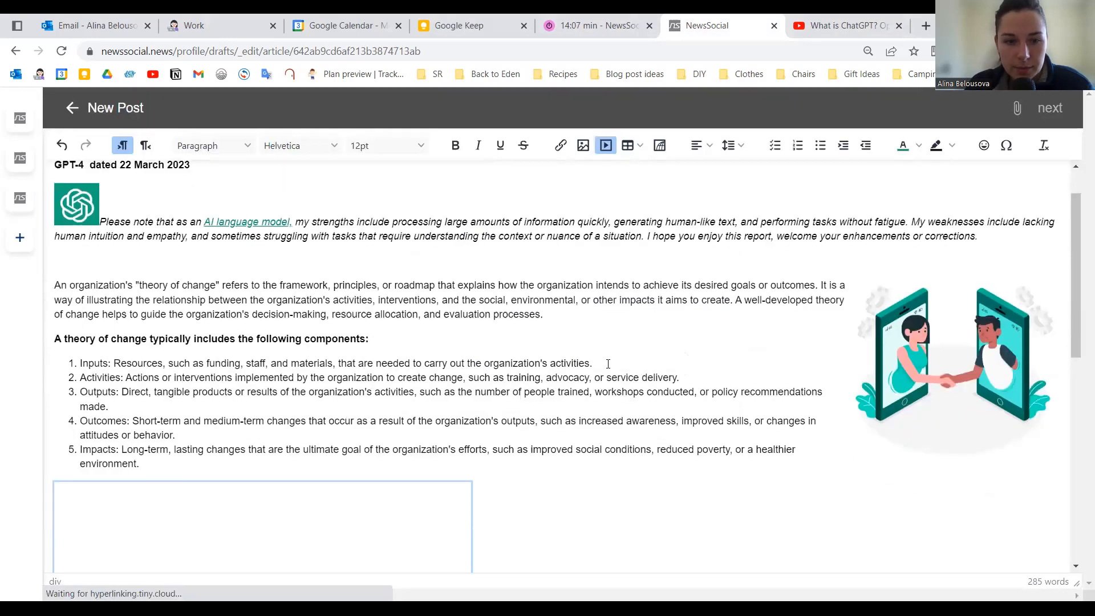
scroll(608, 364, "down", 3)
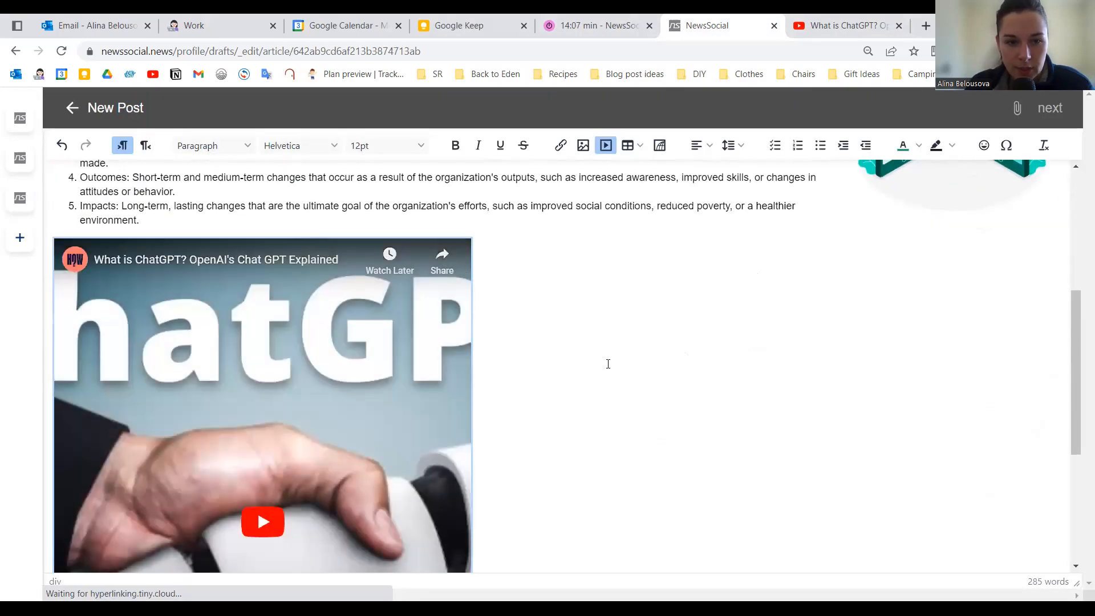
scroll(474, 325, "down", 4)
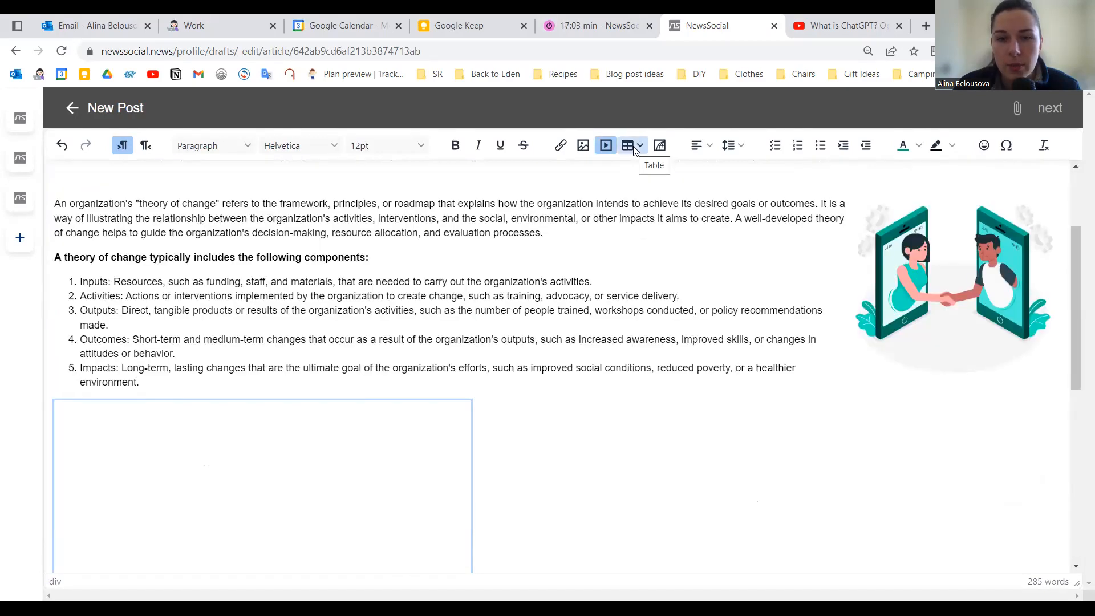
Step: Insert a table with three columns and two rows above the paragraph defining theory of change
left_click(639, 146)
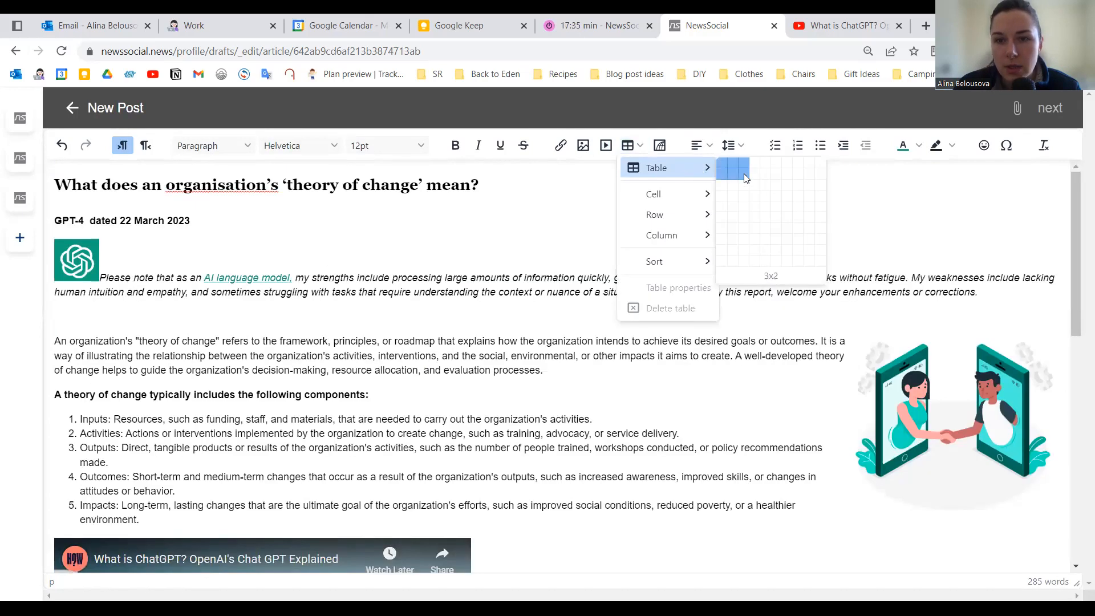
left_click(744, 174)
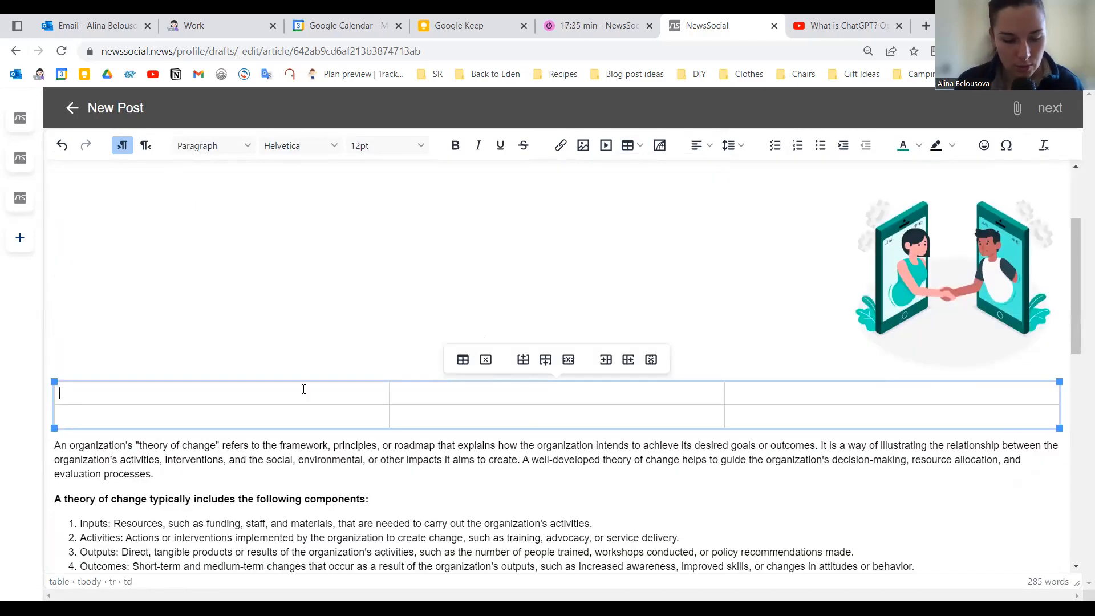
Step: Fill the table's first row with the headings Pros, Cons and Objections
type("Pros")
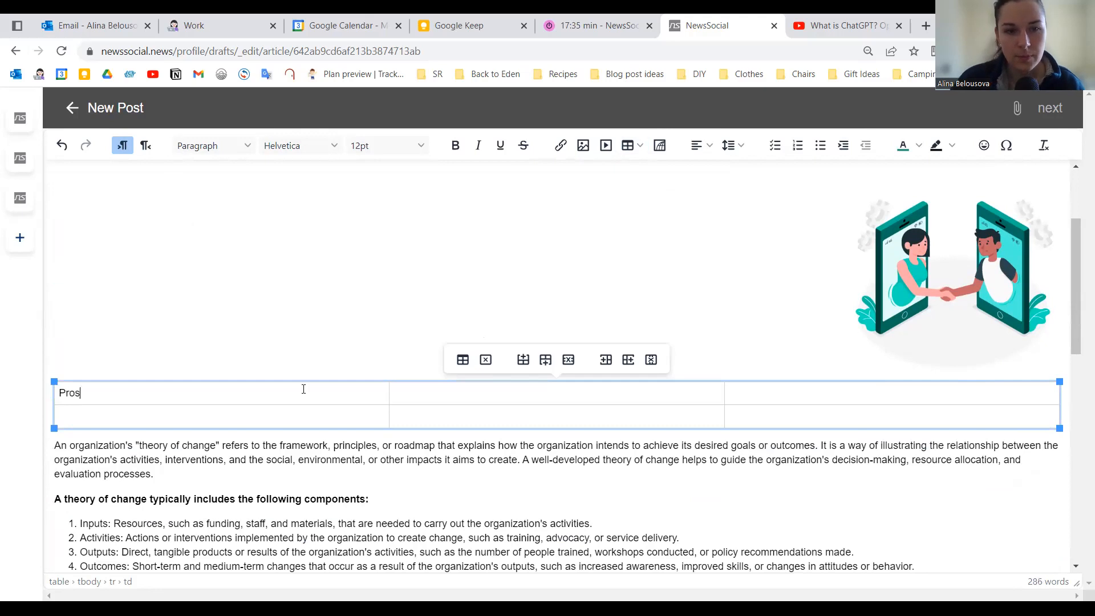
key("Tab")
type("Cons")
key("Tab")
type("Objections")
Step: Narrow the Pros, Cons and Objections table to about half the width of the text area
left_click_drag(879, 401, 740, 402)
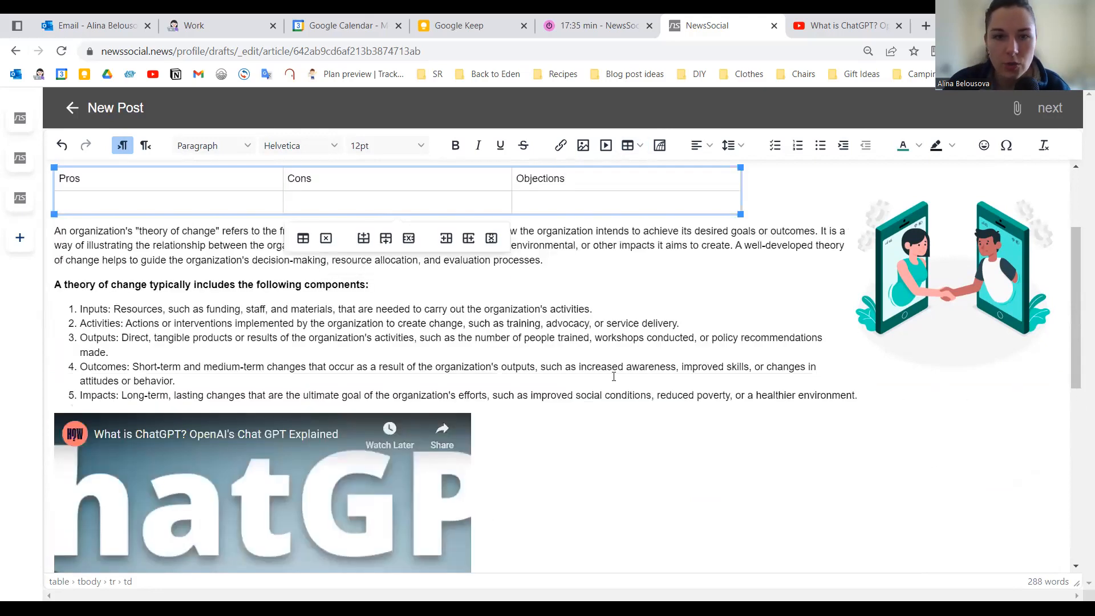
scroll(663, 359, "up", 1)
scroll(663, 359, "up", 1)
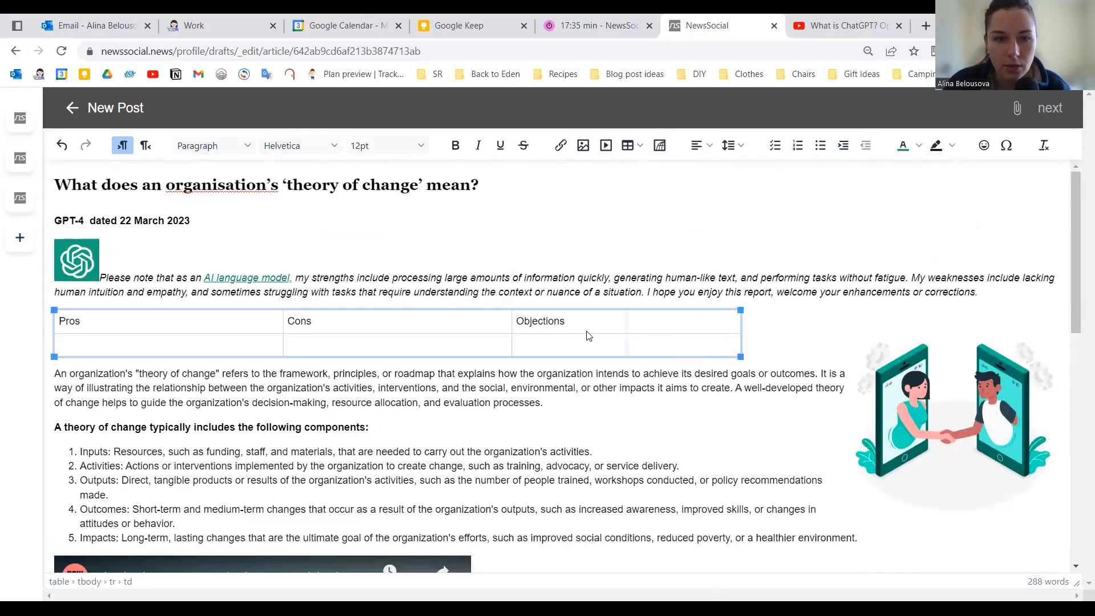
left_click_drag(530, 336, 529, 332)
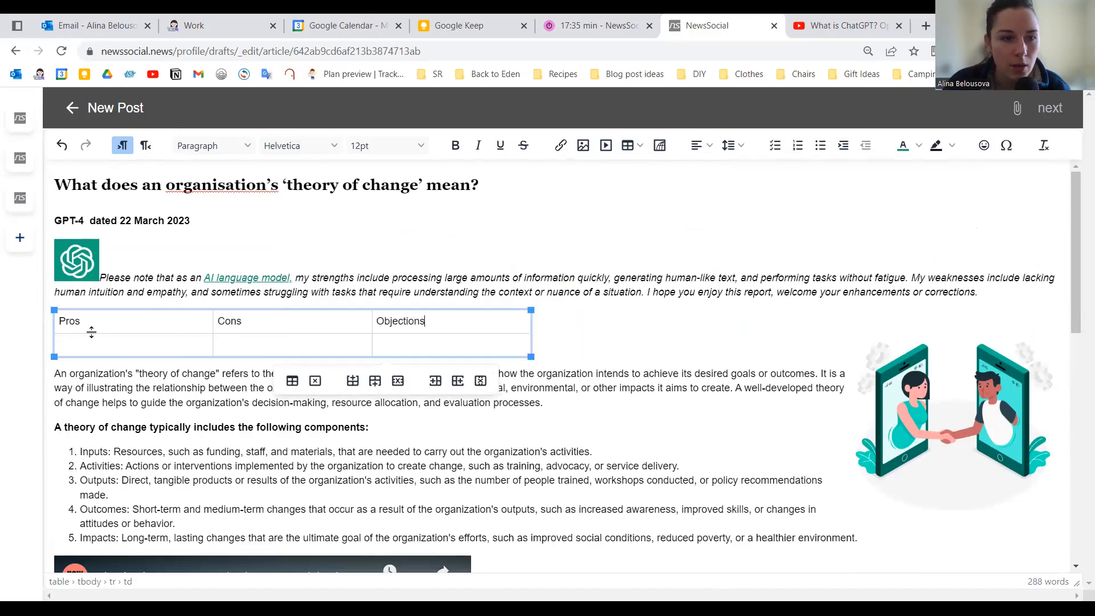
Step: Set the font of the table's heading row to Georgia
left_click_drag(65, 324, 501, 333)
left_click(296, 148)
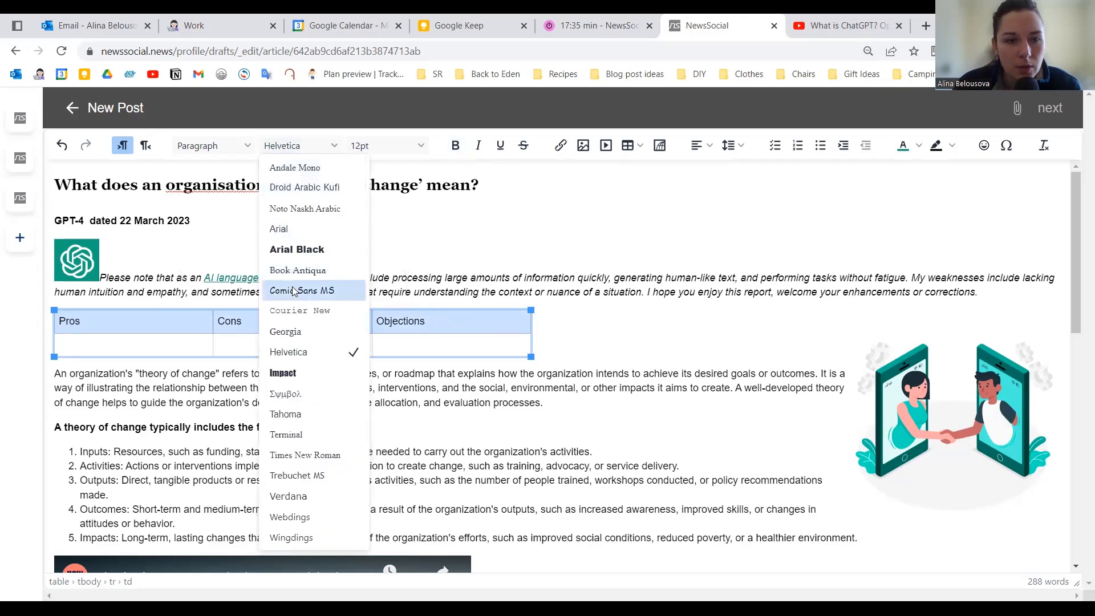
left_click(289, 322)
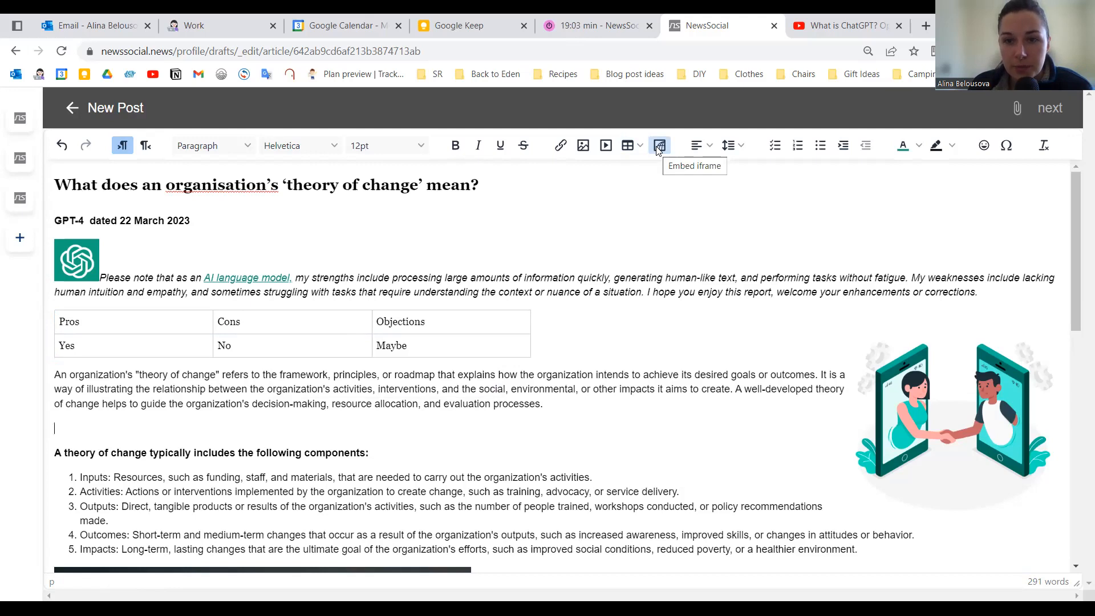
Step: Start an iframe embed in the blank line below the theory of change definition, and open the Google Docs file "Social Value Team Meeting - 14.03.2023" in a new tab
left_click(659, 147)
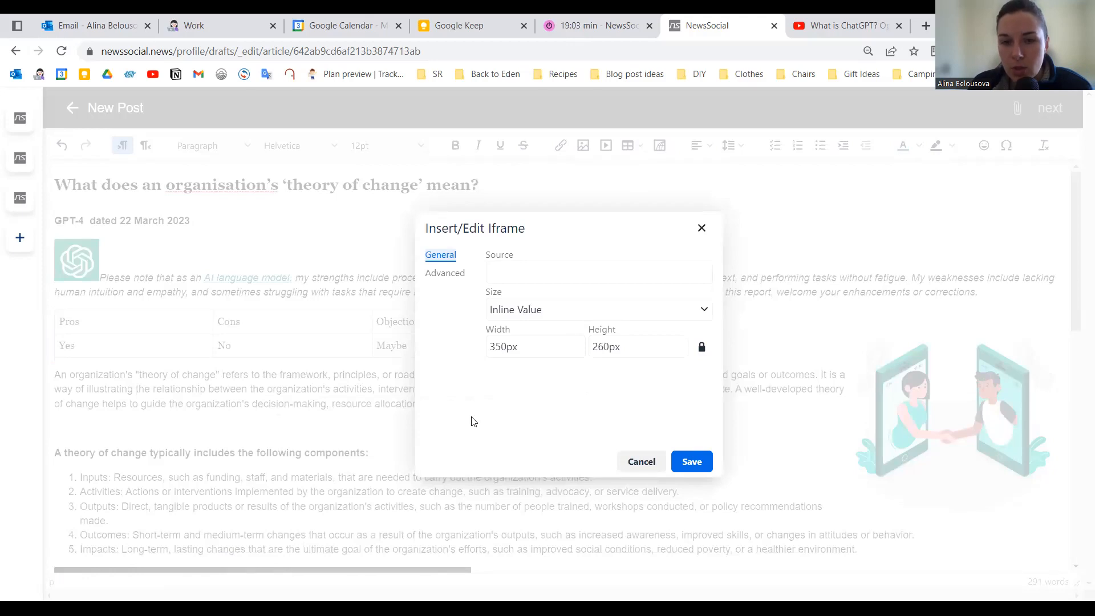
left_click(528, 275)
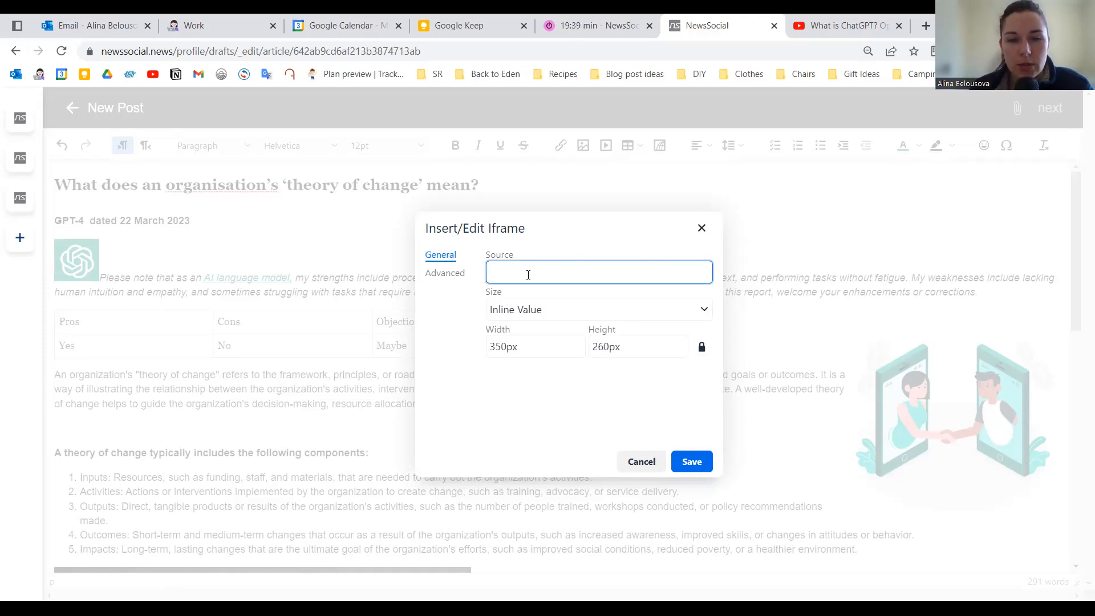
key("ctrl+t")
type("p")
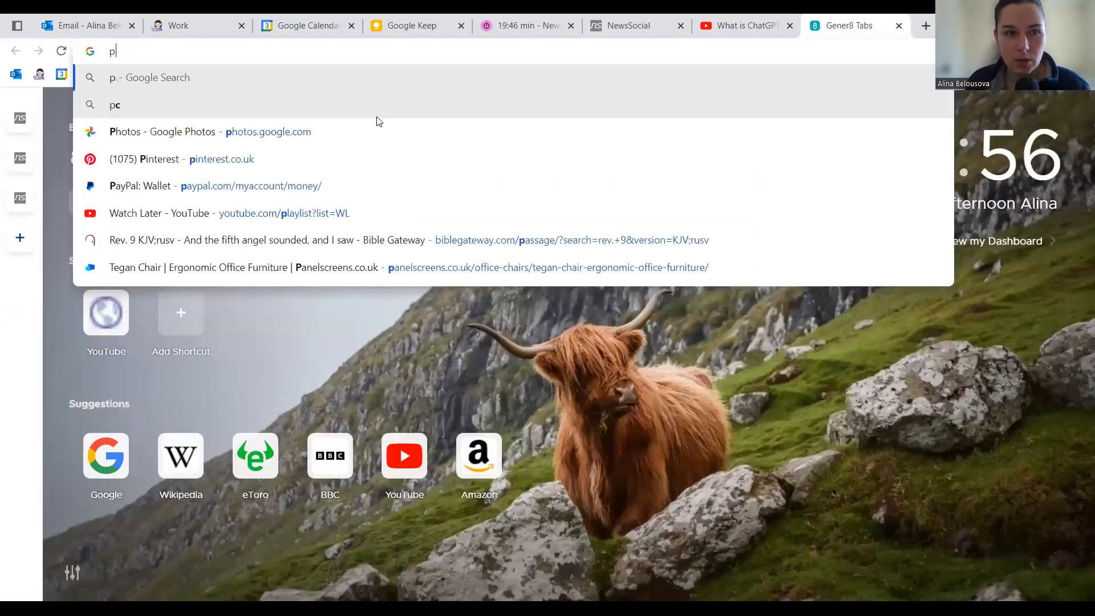
key("BackSpace")
type("pres")
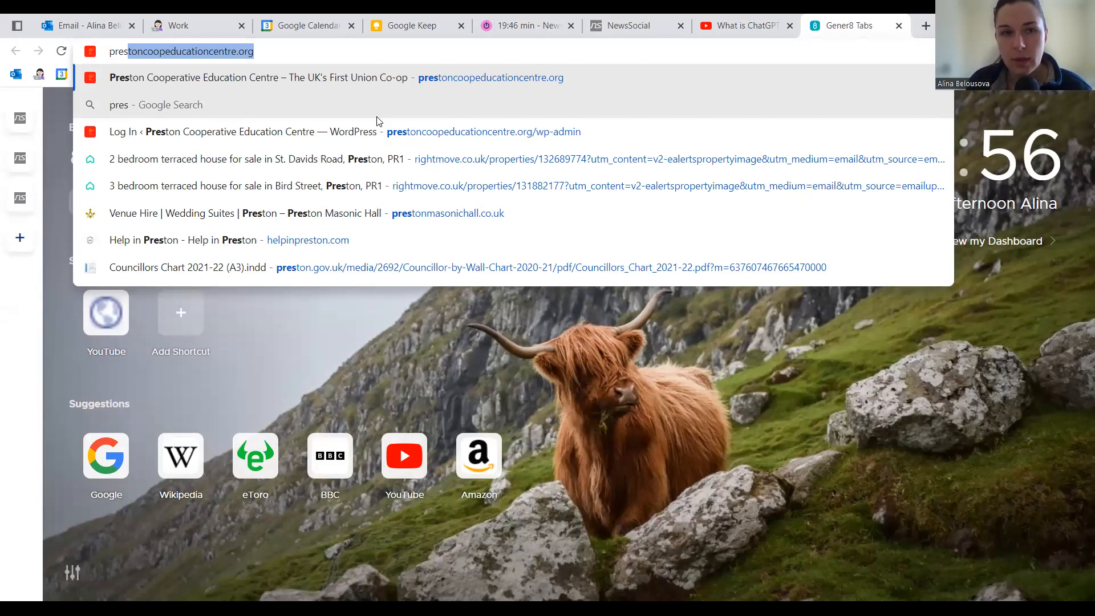
key("BackSpace")
key("BackSpace")
key("BackSpace")
key("BackSpace")
key("BackSpace")
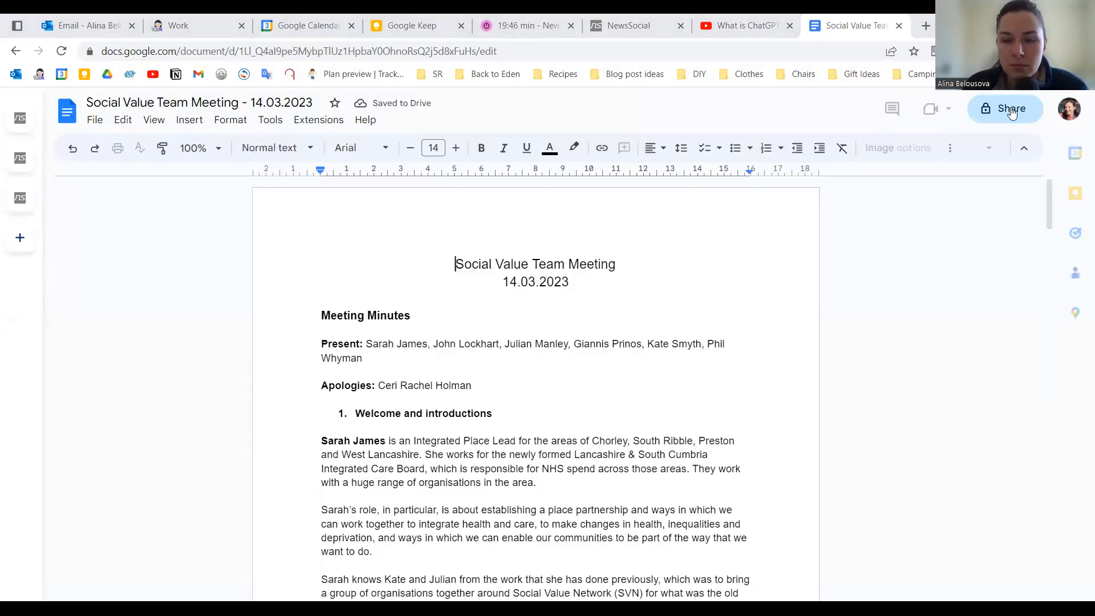
Step: Share the meeting document with anyone with the link as Viewer, and copy its link
left_click(1011, 108)
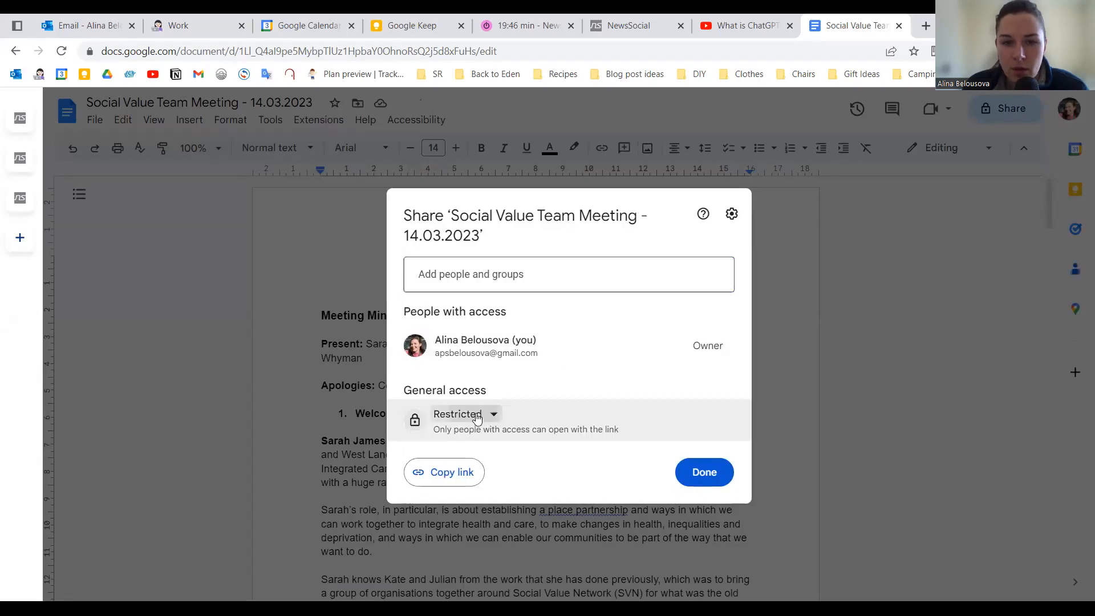
left_click(477, 416)
left_click(481, 480)
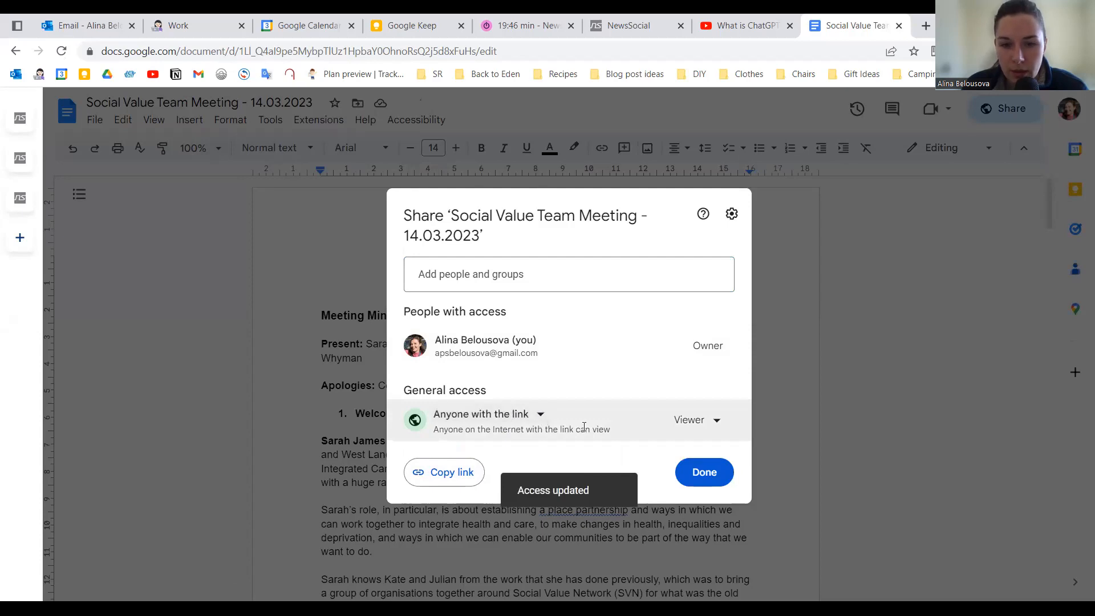
left_click(697, 421)
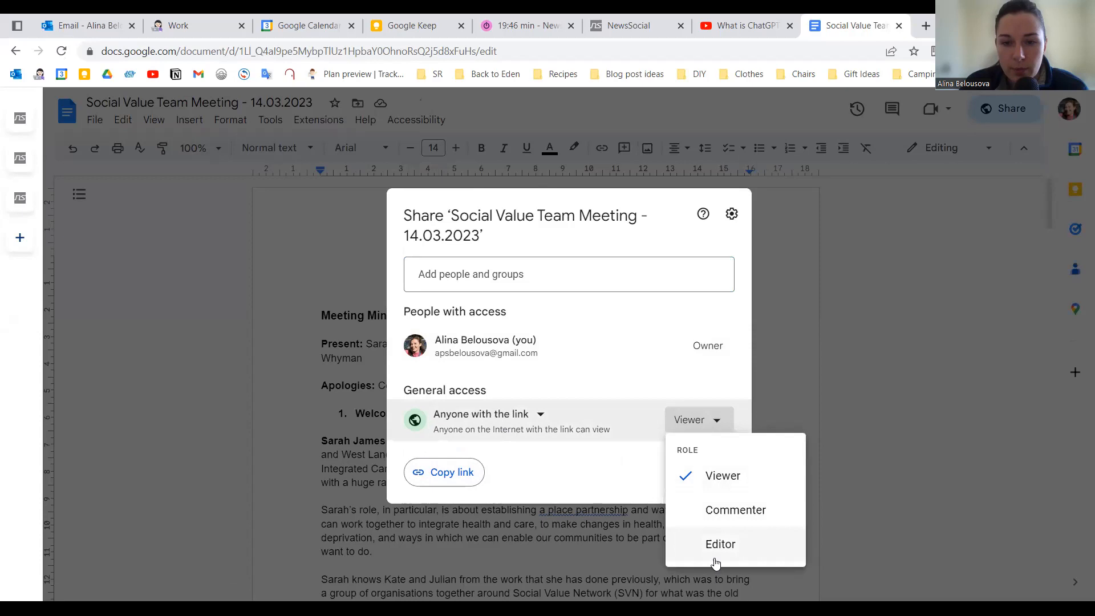
left_click(608, 482)
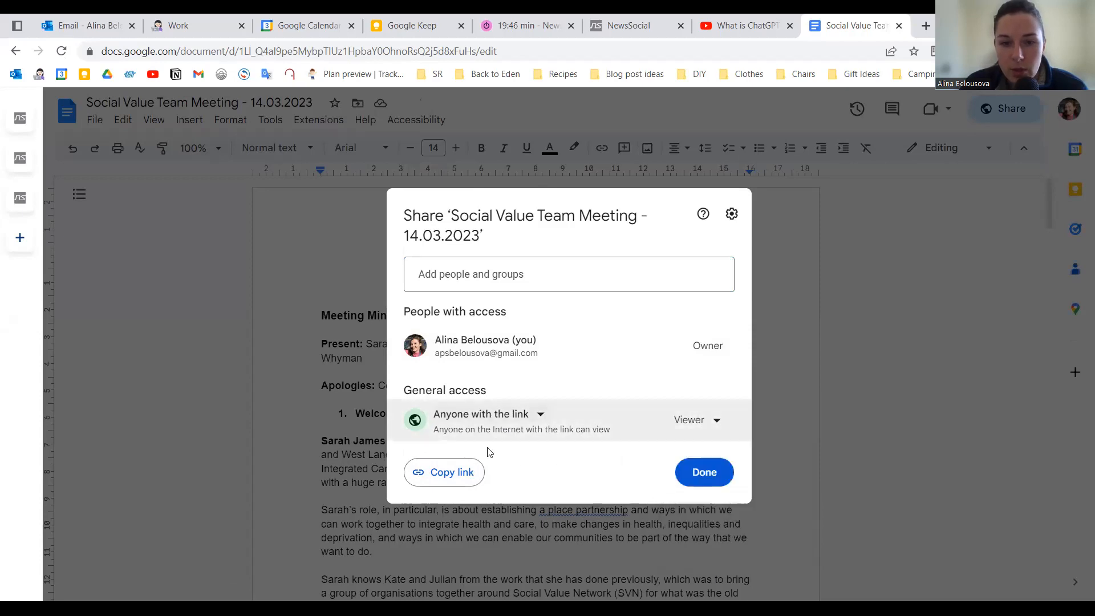
left_click(458, 477)
Step: Return to the NewsSocial article and embed the copied Google Docs link as an iframe with the inline size
left_click(628, 26)
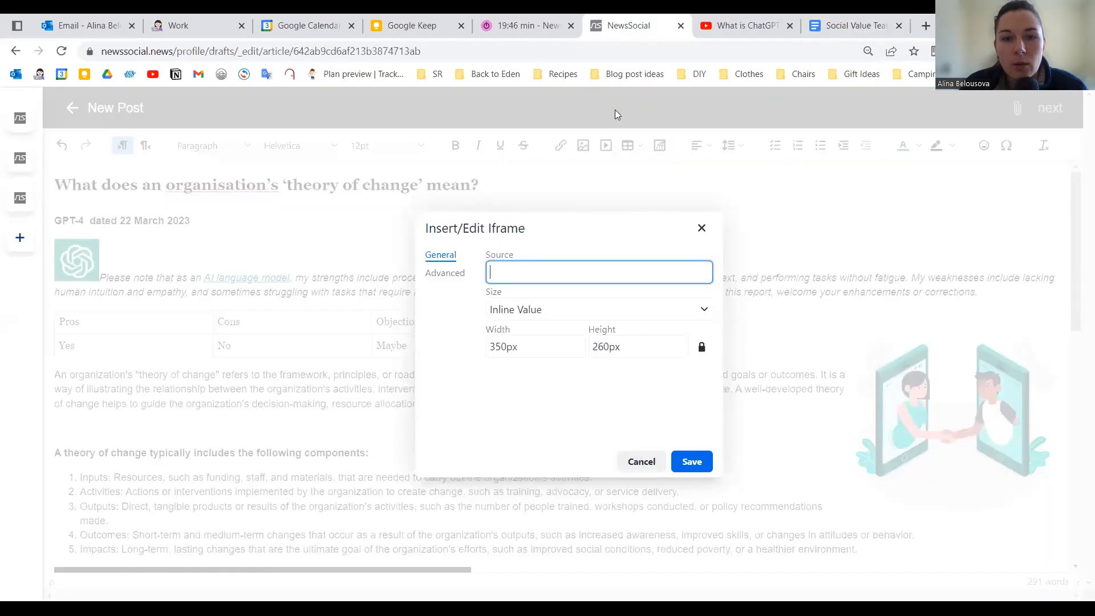
right_click(574, 277)
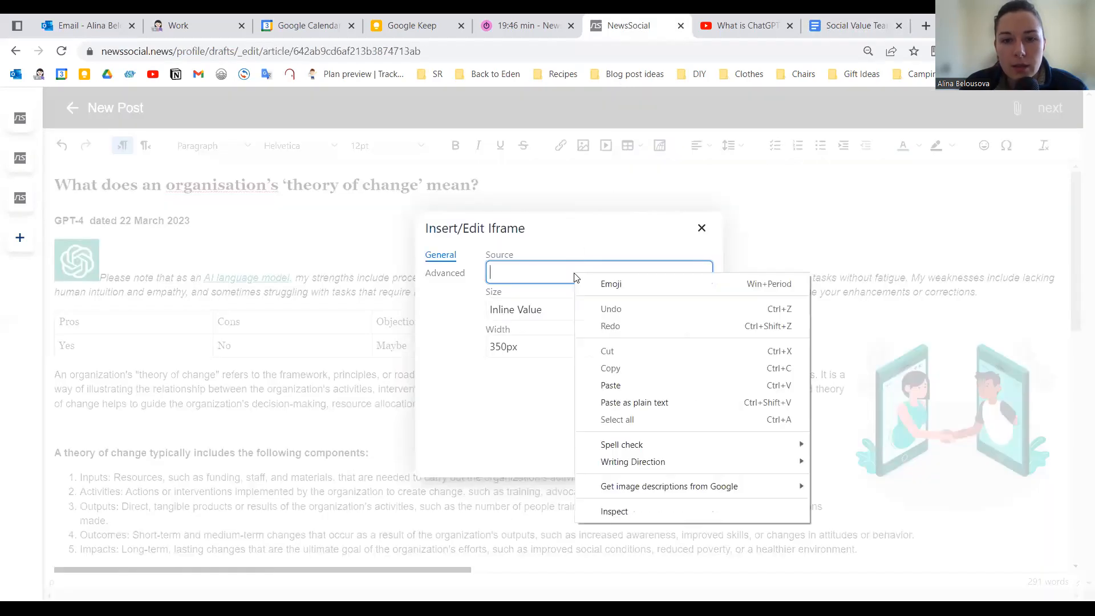
left_click(611, 386)
left_click(533, 310)
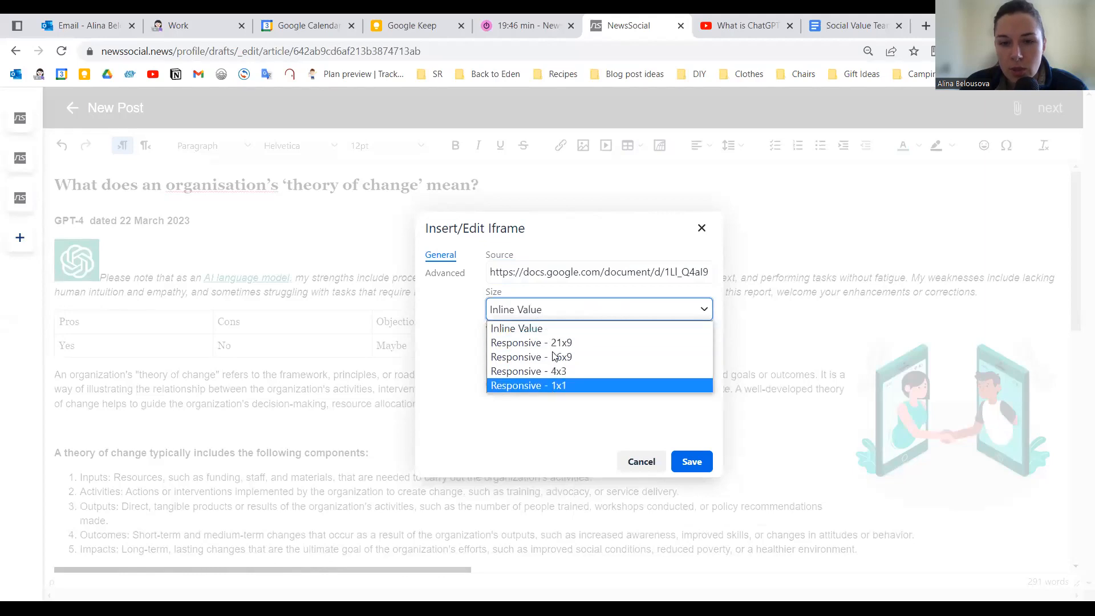
left_click(699, 462)
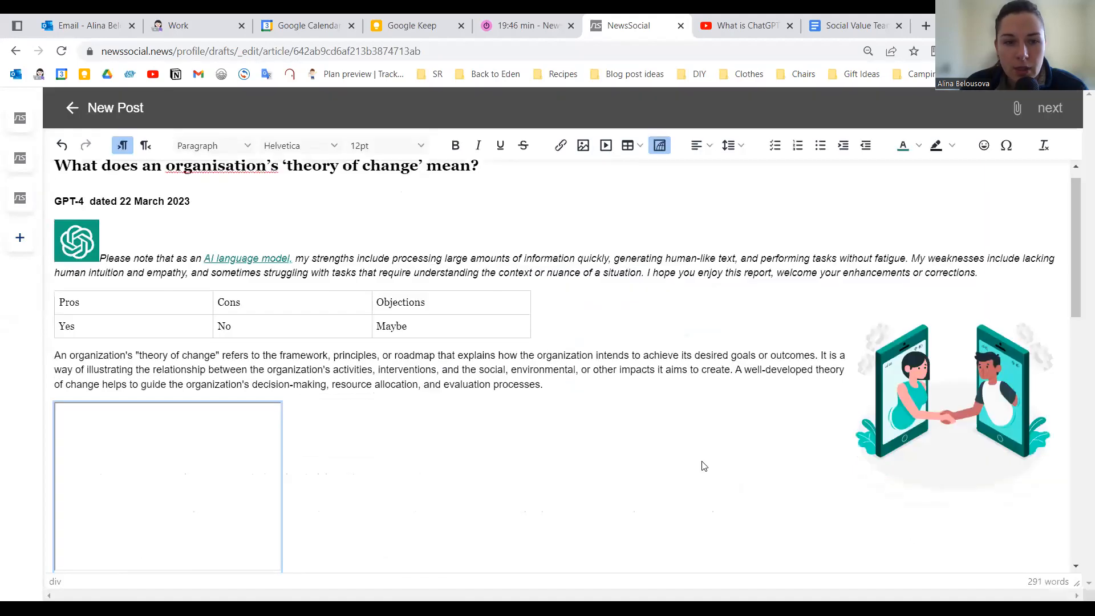
Step: Change the embedded document's iframe size to Responsive - 21x9
scroll(485, 392, "down", 2)
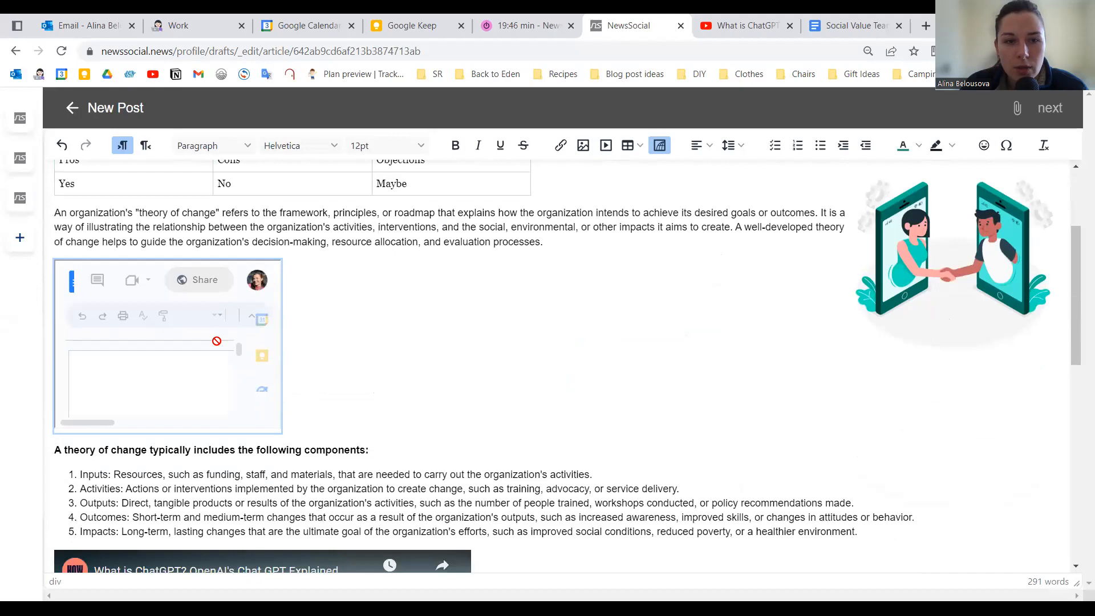
left_click(660, 146)
left_click(551, 311)
left_click(548, 333)
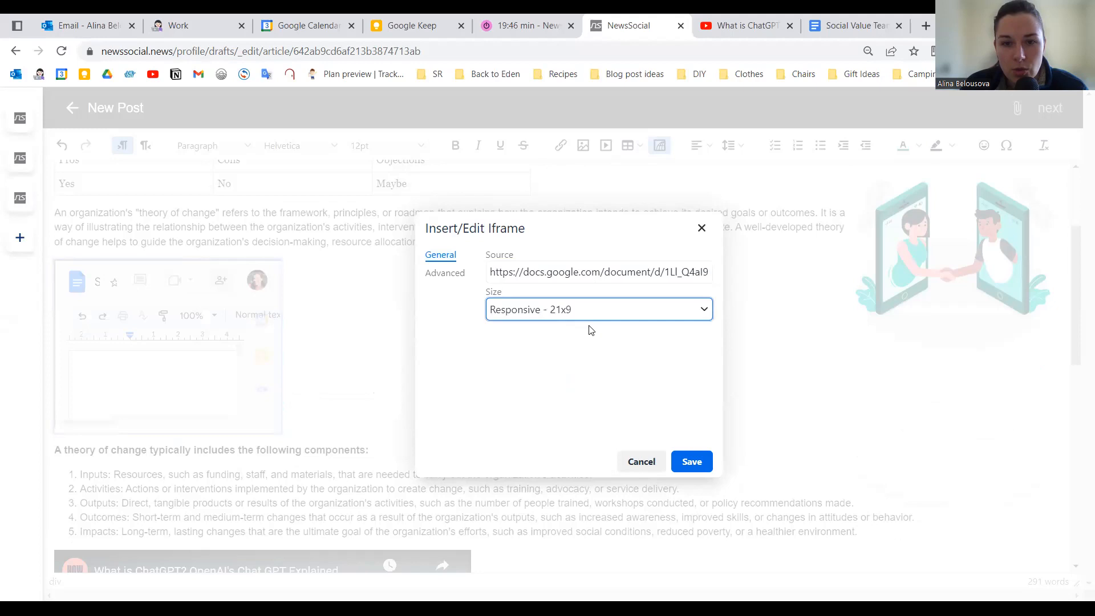
left_click(690, 463)
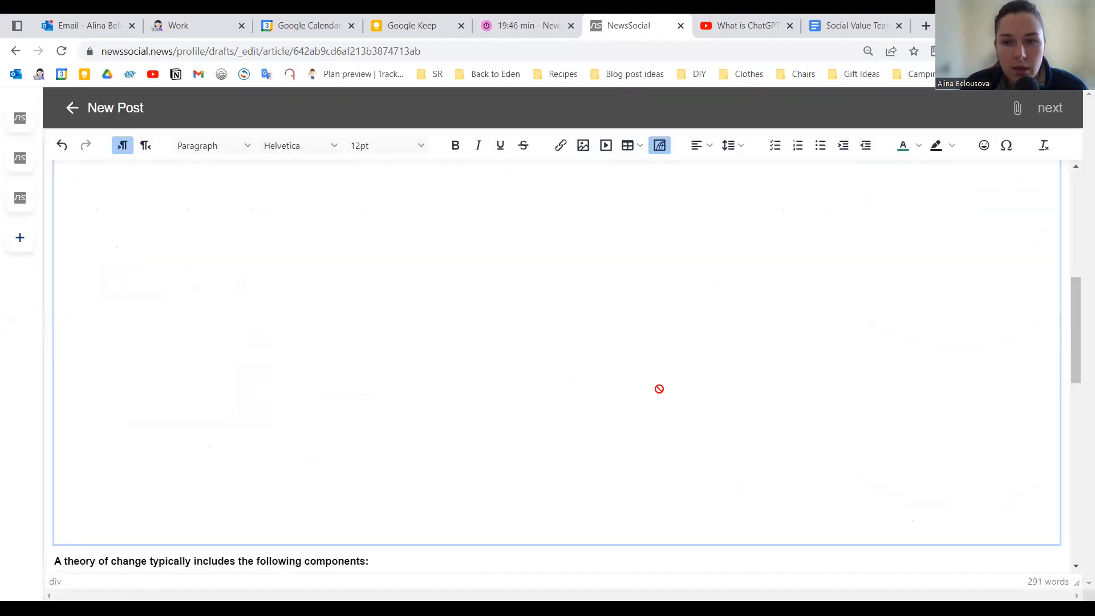
Step: Examine how the embedded meeting document displays within the article and page through its contents
scroll(660, 389, "up", 5)
scroll(668, 344, "down", 4)
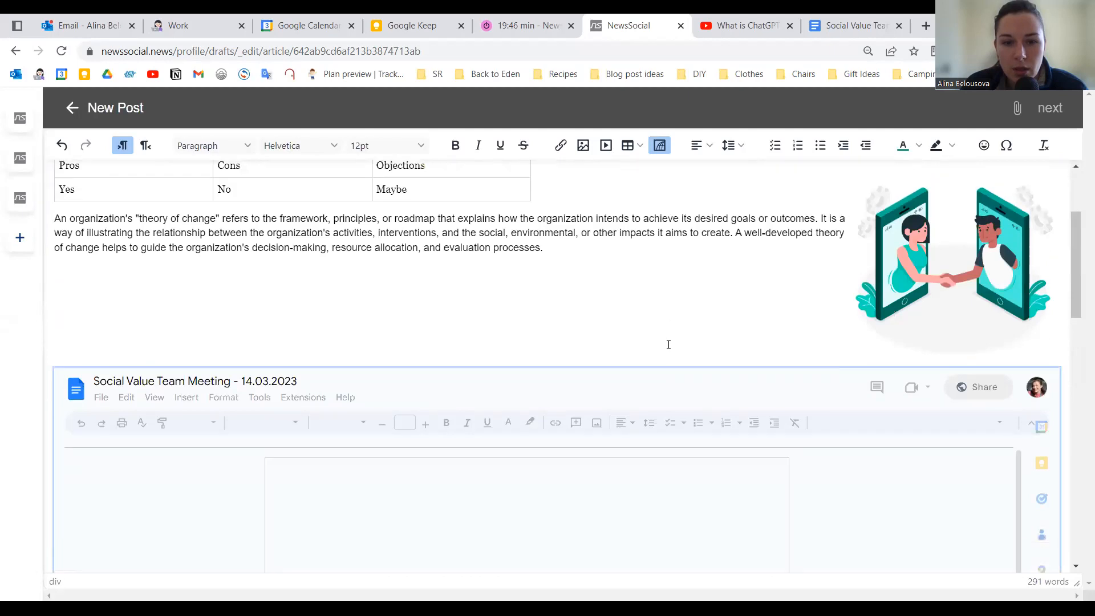
scroll(717, 410, "down", 20)
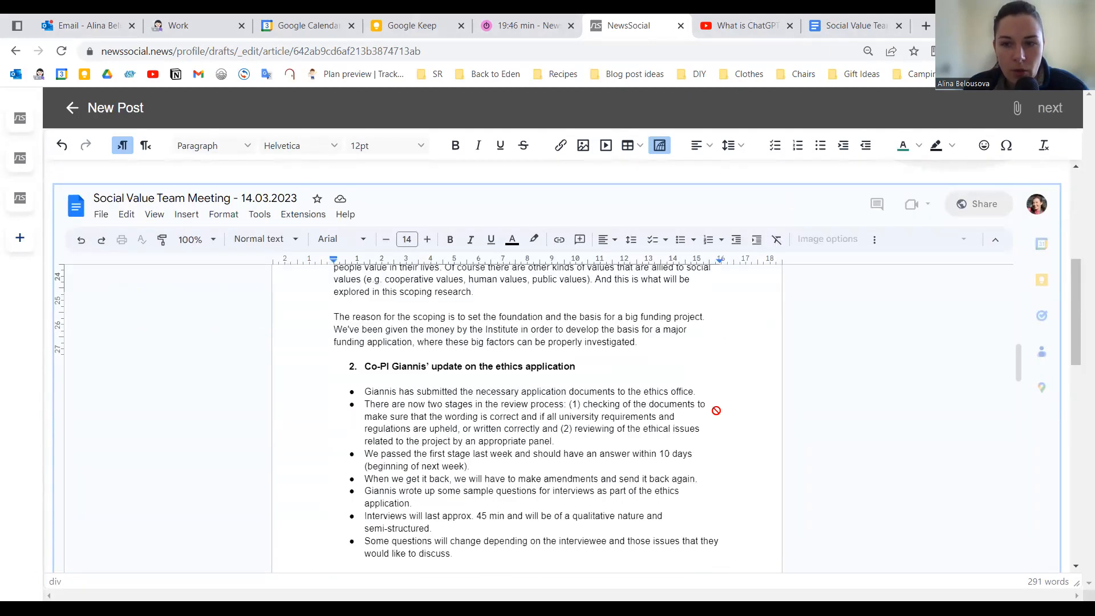
scroll(717, 410, "up", 10)
scroll(717, 410, "up", 20)
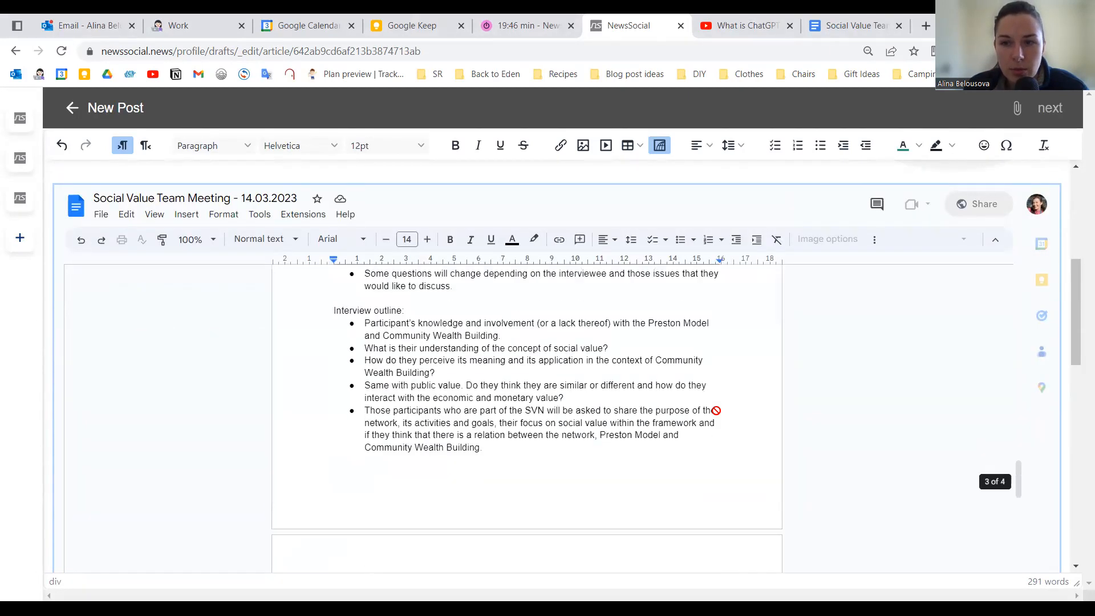
scroll(718, 416, "down", 1)
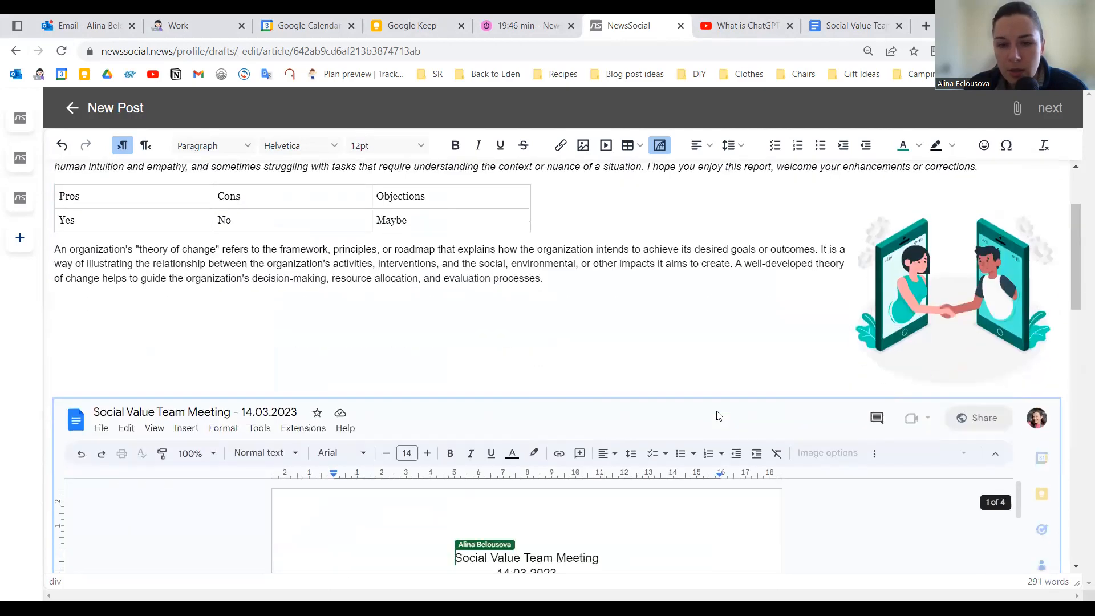
scroll(717, 416, "up", 2)
Step: Set the line spacing of the theory of change definition paragraph to 1.5
left_click(699, 147)
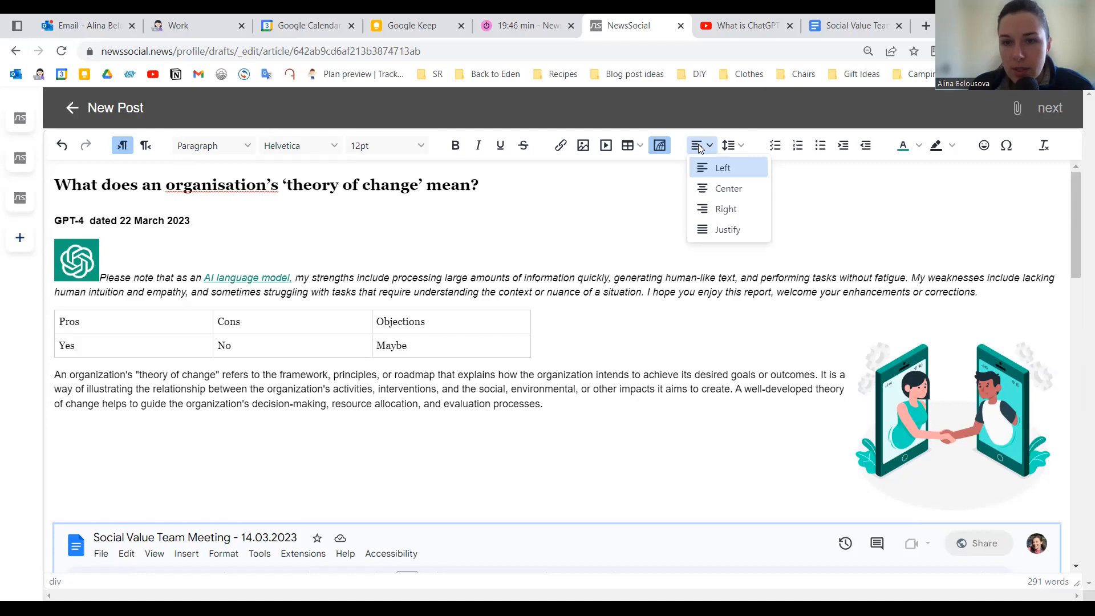
left_click(737, 147)
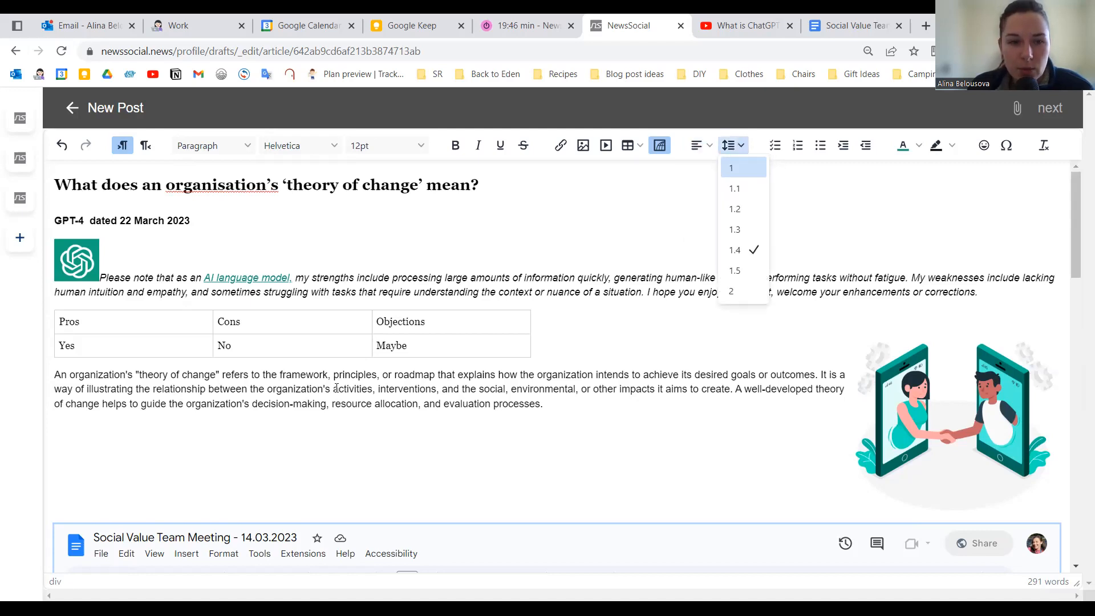
left_click(57, 375)
triple_click(57, 374)
left_click(738, 147)
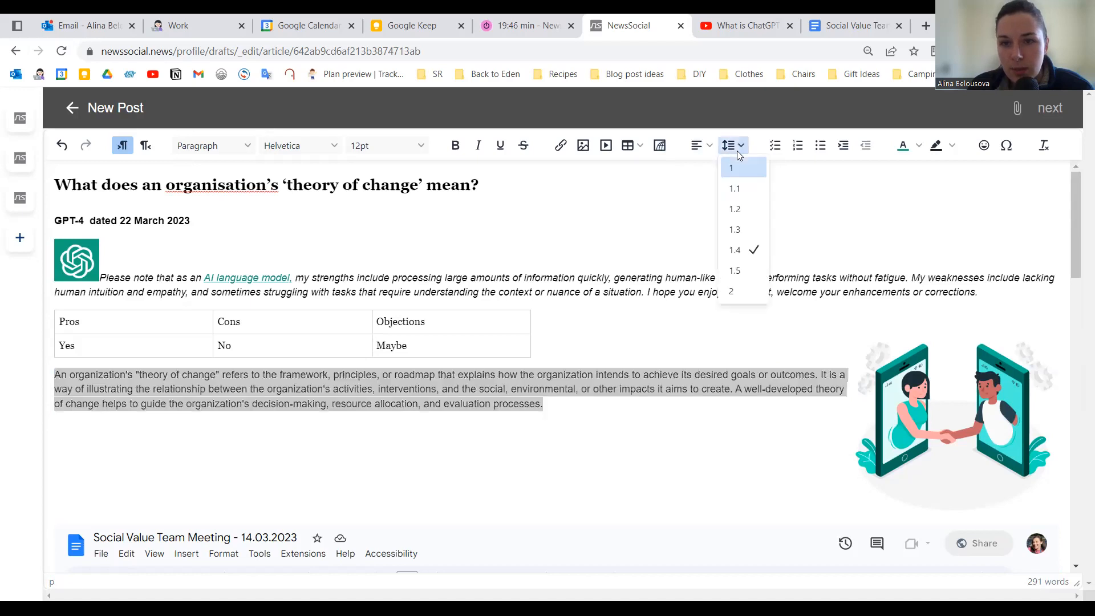
left_click(737, 270)
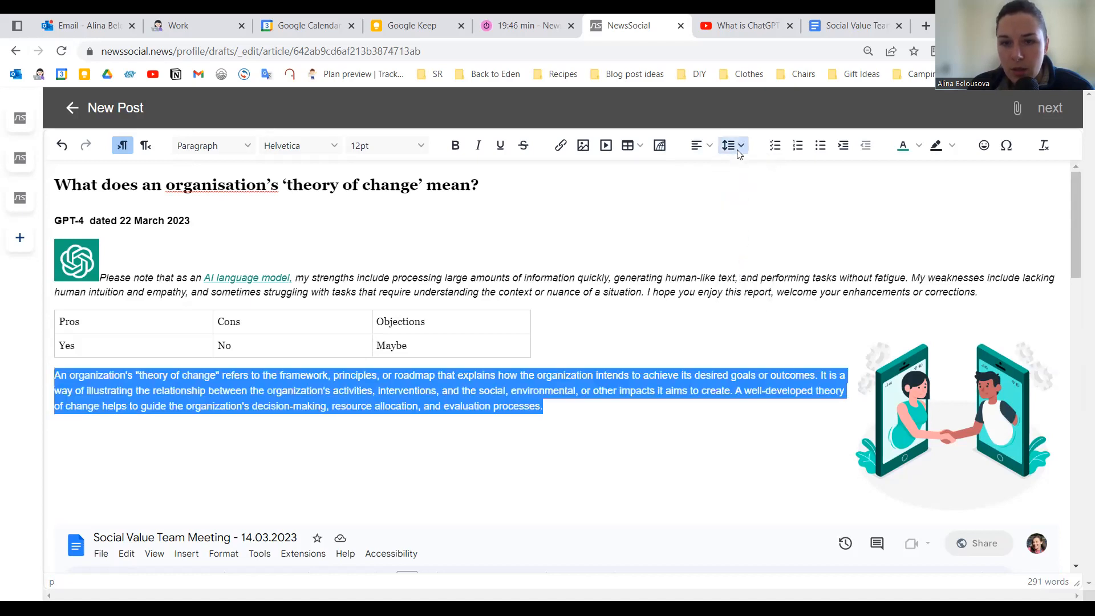
Step: Compare line spacings of 2 and 1 on the definition paragraph, ending with 2
left_click(735, 146)
left_click(740, 283)
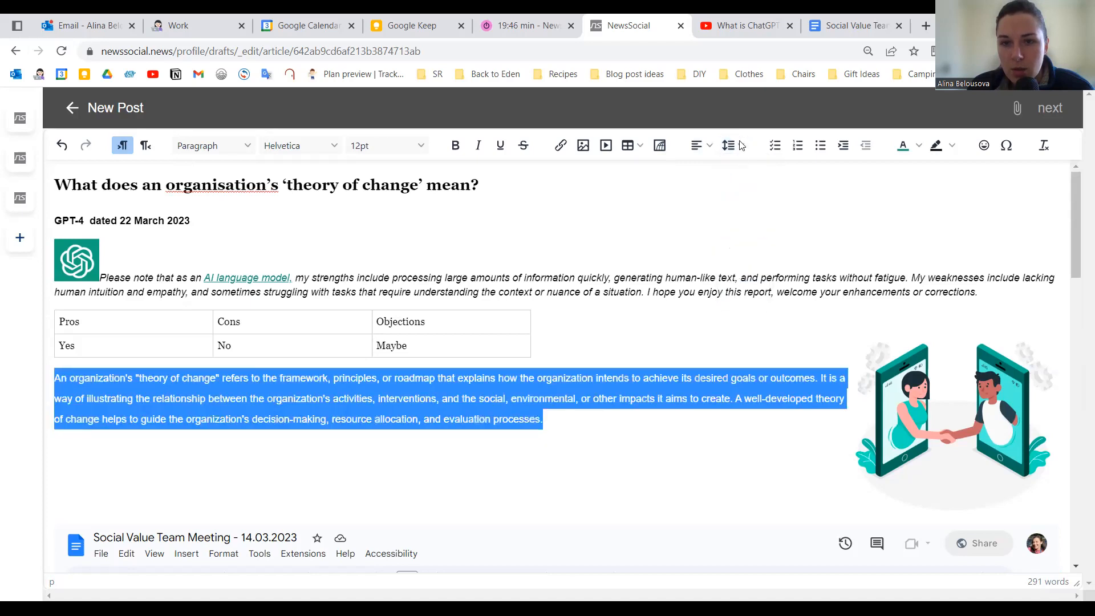
left_click(740, 146)
left_click(751, 171)
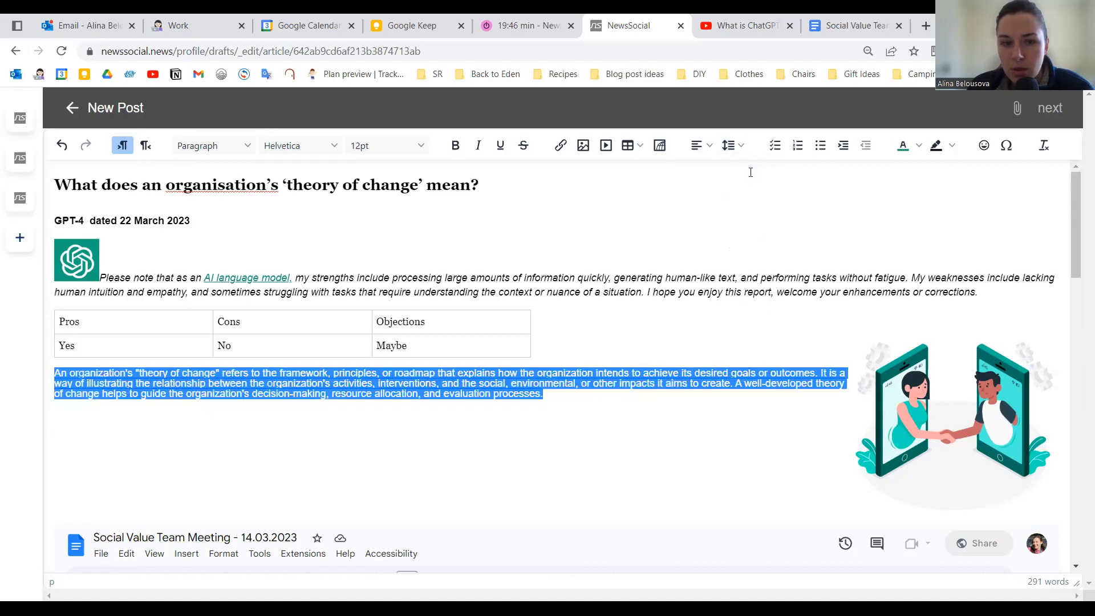
left_click(739, 148)
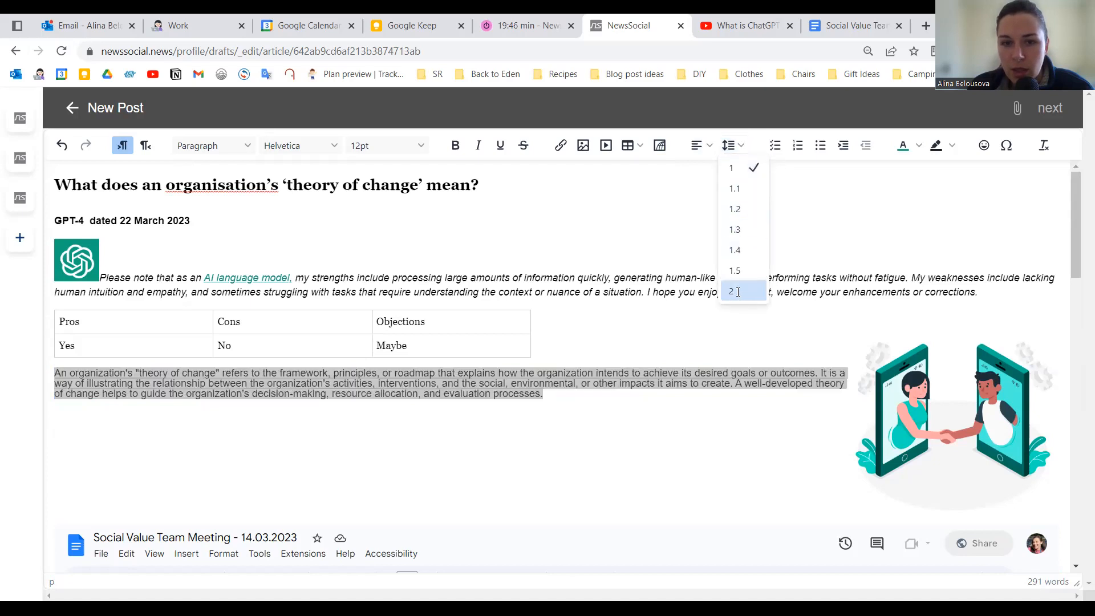
left_click(737, 292)
Step: Set the definition paragraph's line spacing to 1.4 and deselect the text
left_click(732, 146)
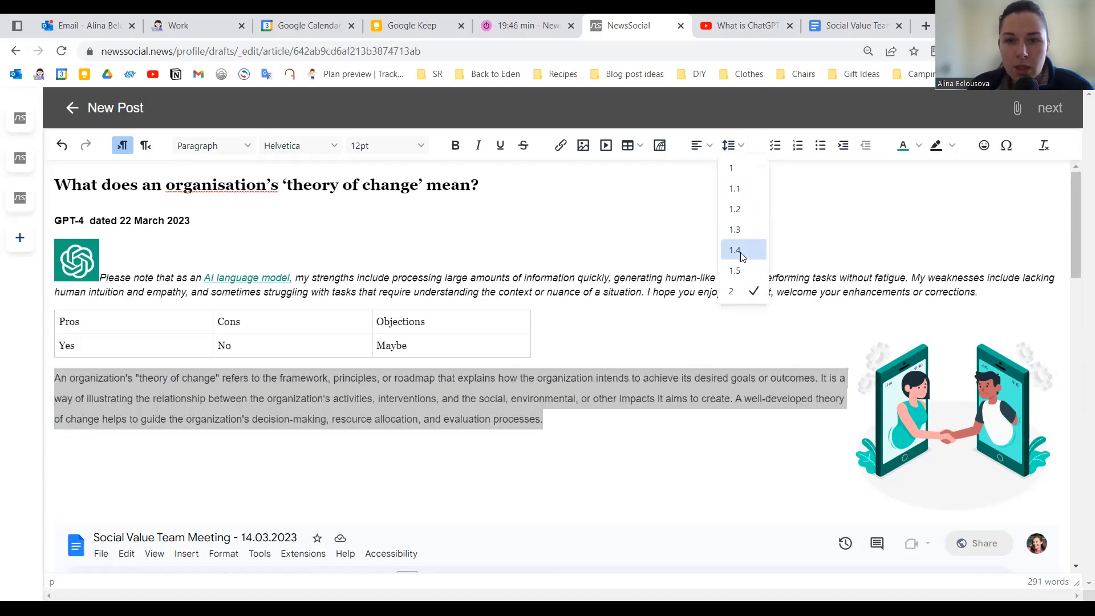
left_click(740, 251)
left_click(587, 421)
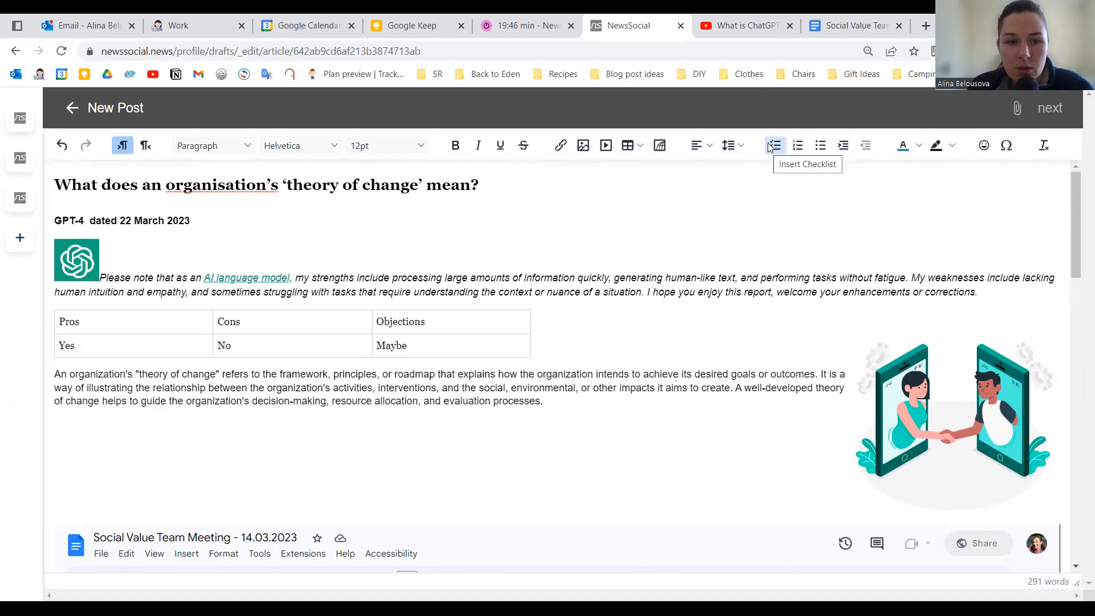
Step: Convert the five numbered theory of change components into a checklist and tick the first four items
scroll(758, 228, "down", 10)
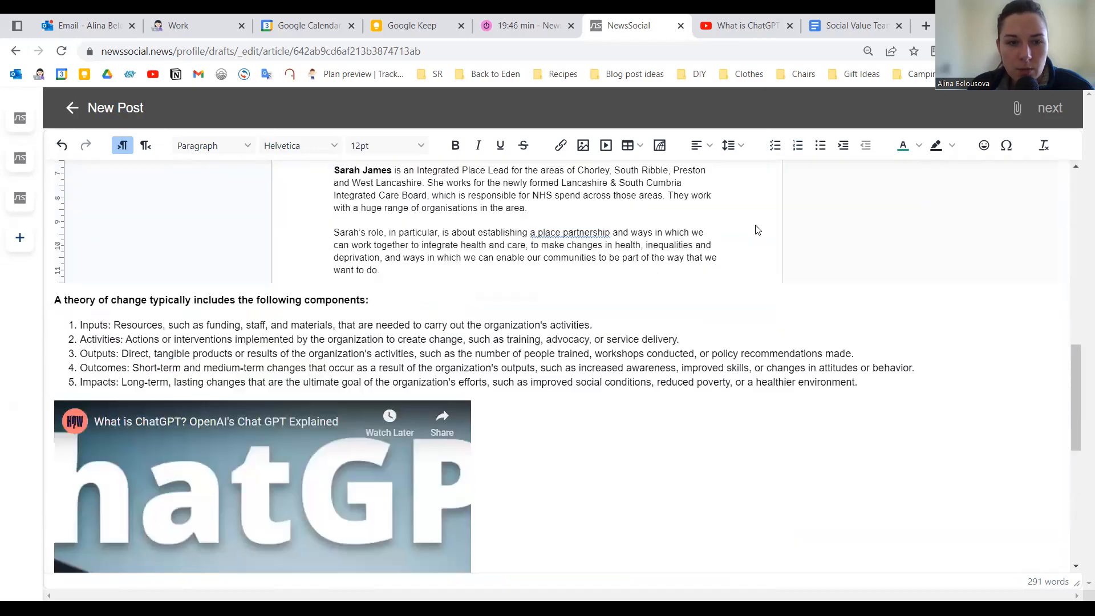
left_click_drag(81, 325, 869, 381)
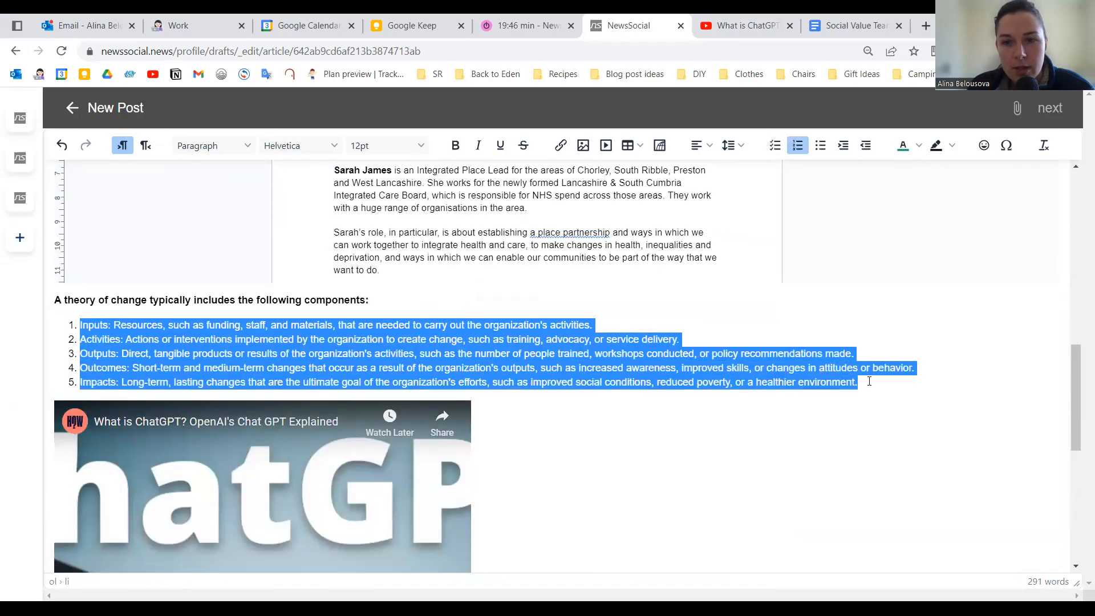
left_click(777, 146)
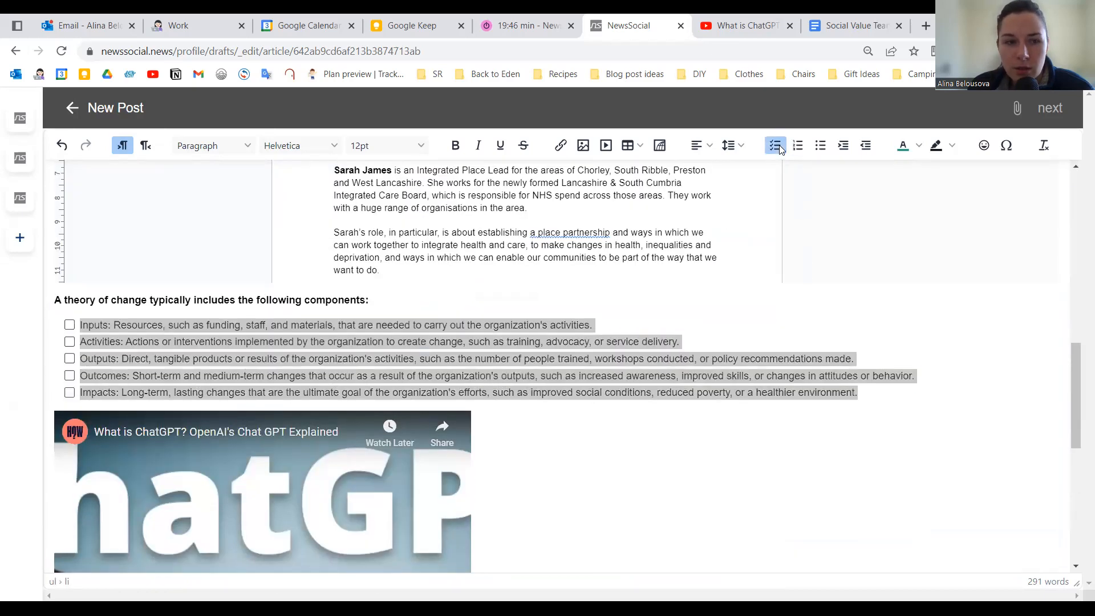
left_click(69, 325)
left_click(69, 341)
left_click(69, 358)
left_click(69, 376)
Step: Turn the theory of change components checklist back into a numbered list
left_click_drag(859, 394, 79, 324)
left_click(798, 145)
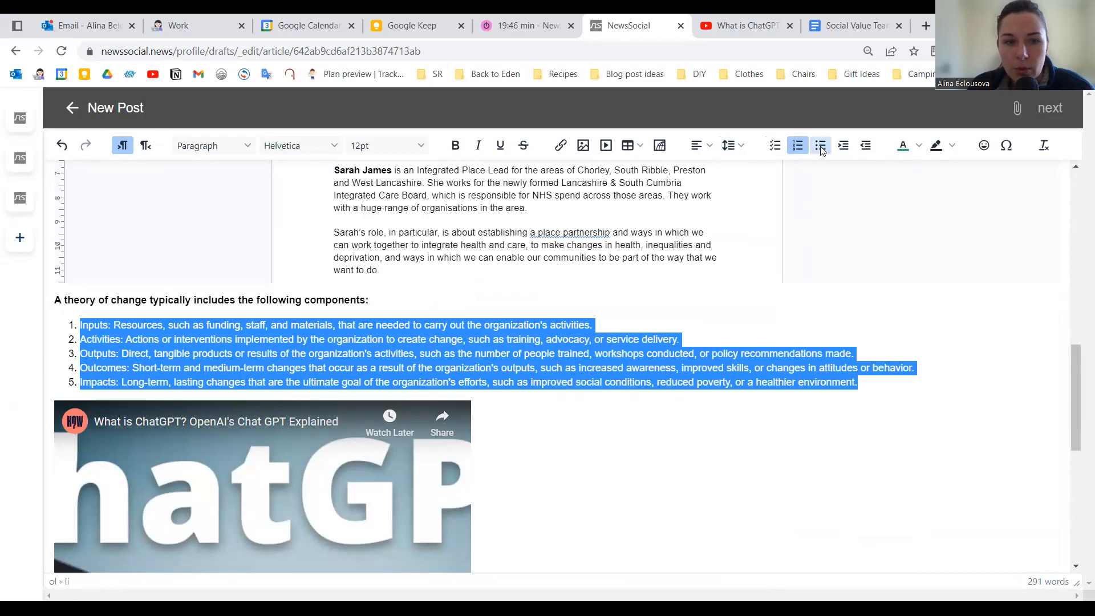
left_click(821, 149)
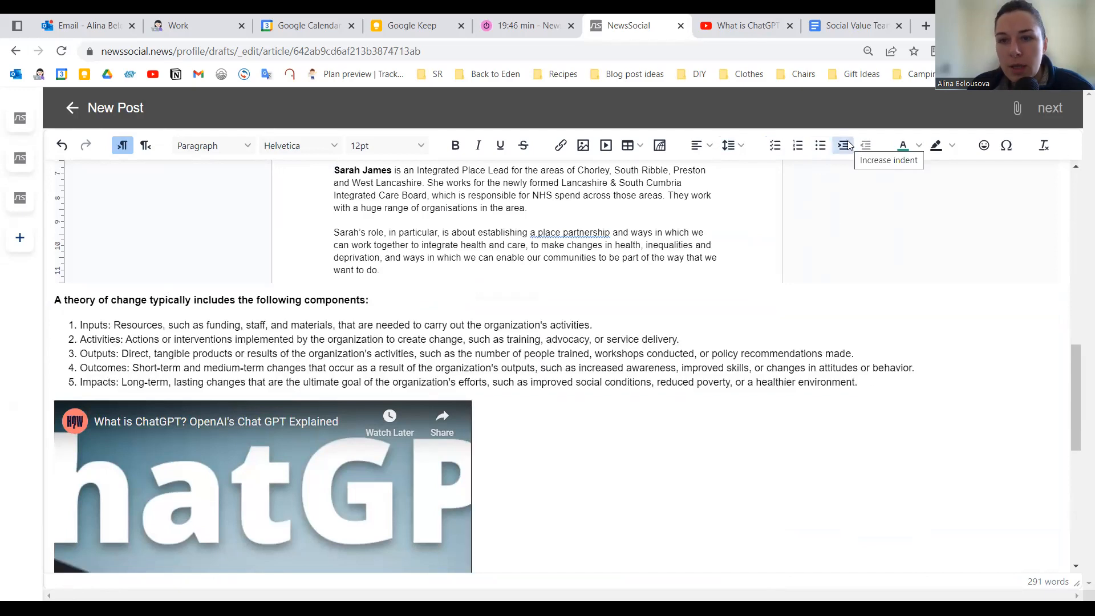
Step: Indent the theory of change definition paragraph below the table one level and italicise it
scroll(159, 335, "up", 10)
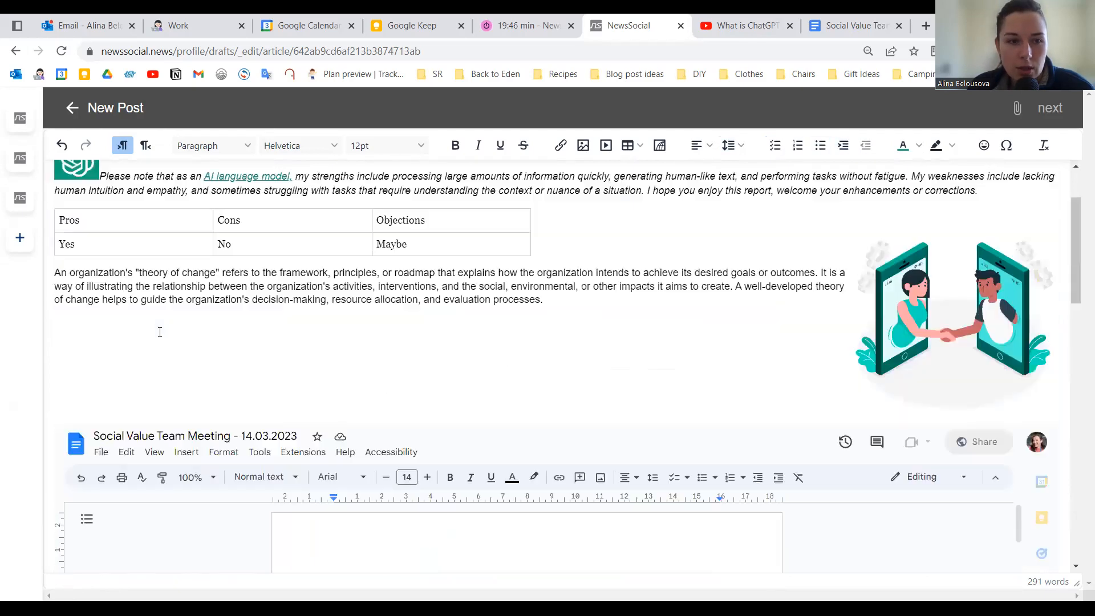
scroll(159, 333, "up", 1)
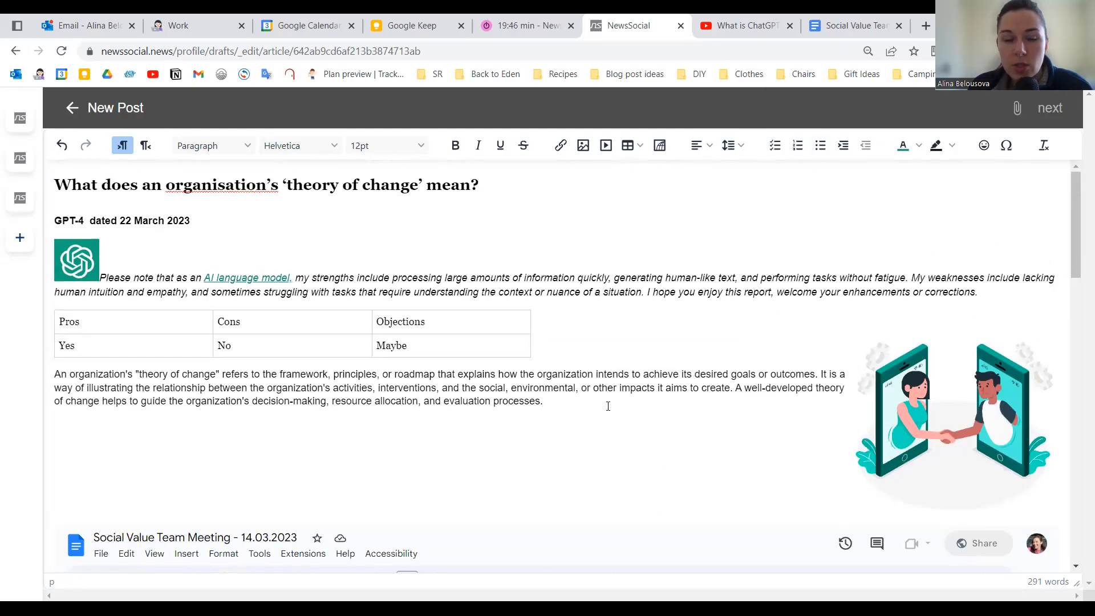
triple_click(608, 406)
left_click(478, 145)
left_click(665, 375)
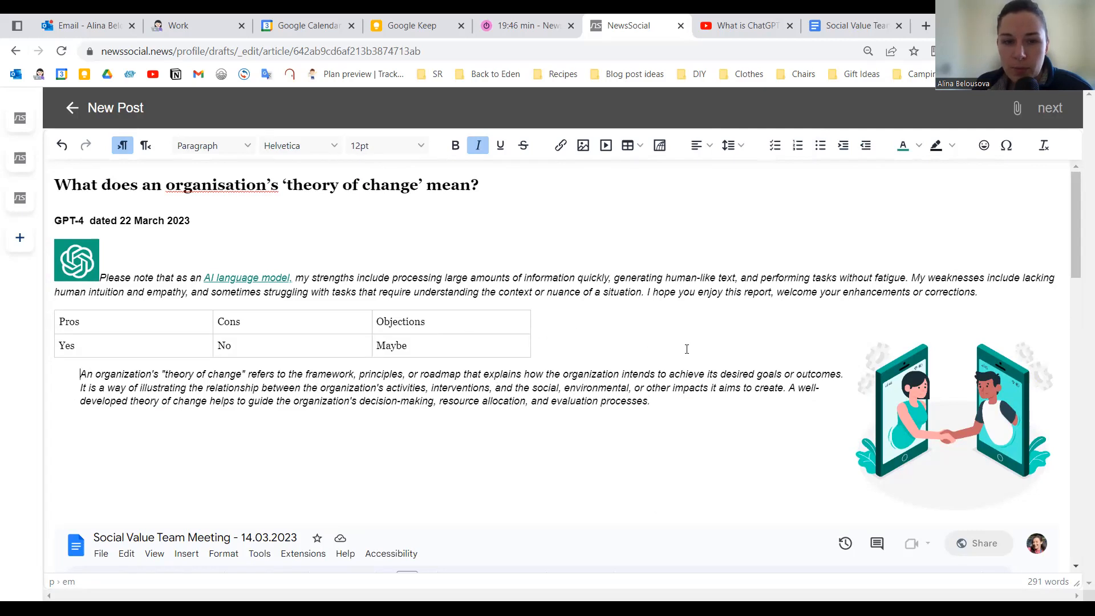
Step: Examine the text colour palette and its custom colour picker, keeping black (000000)
left_click(919, 147)
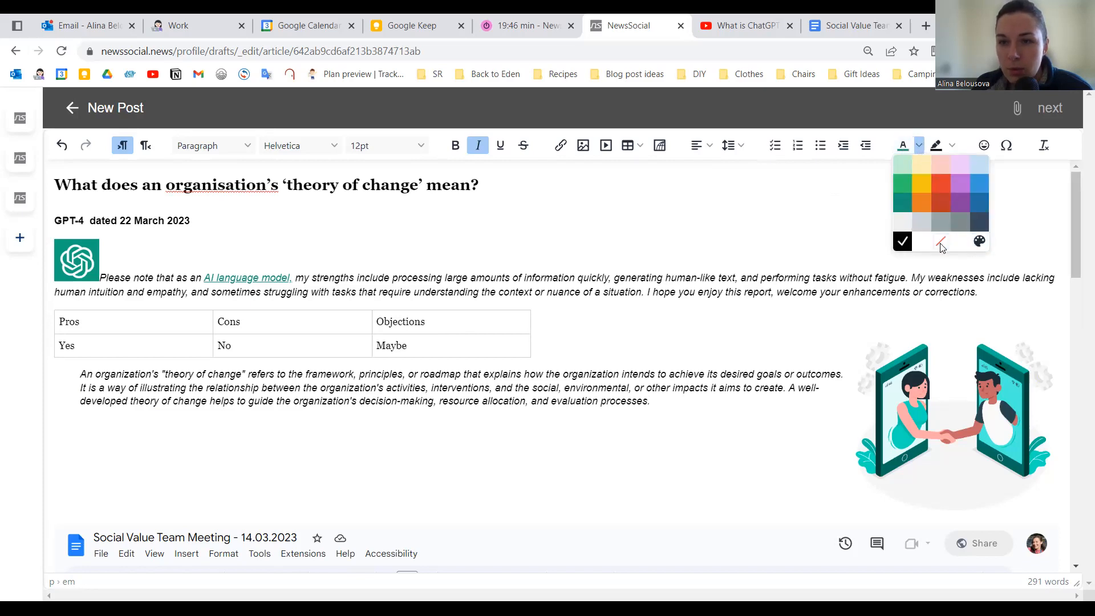
left_click(977, 243)
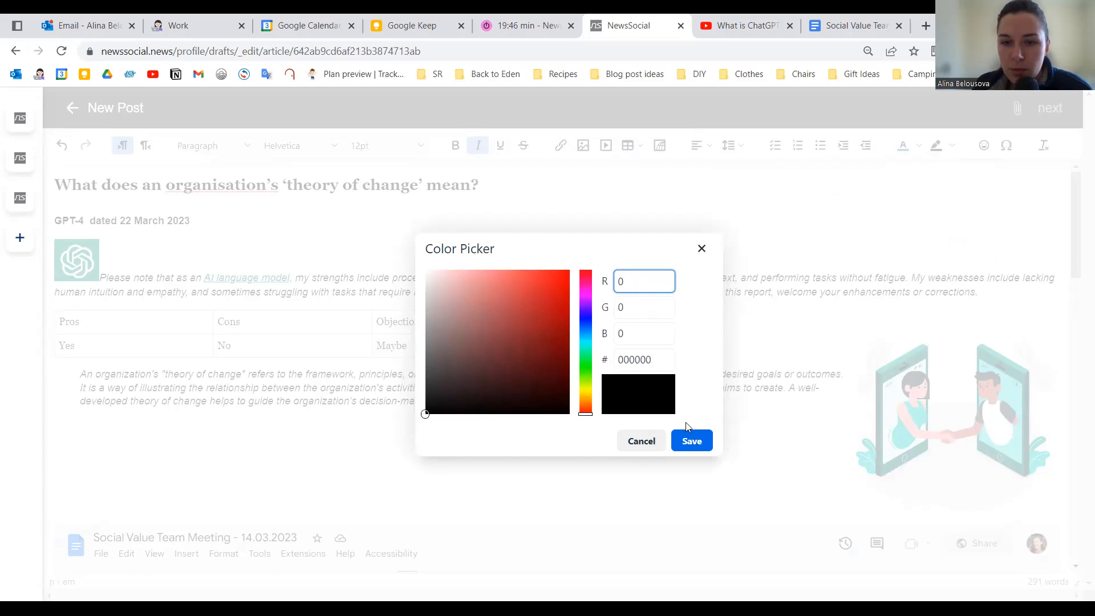
left_click(689, 439)
left_click(984, 146)
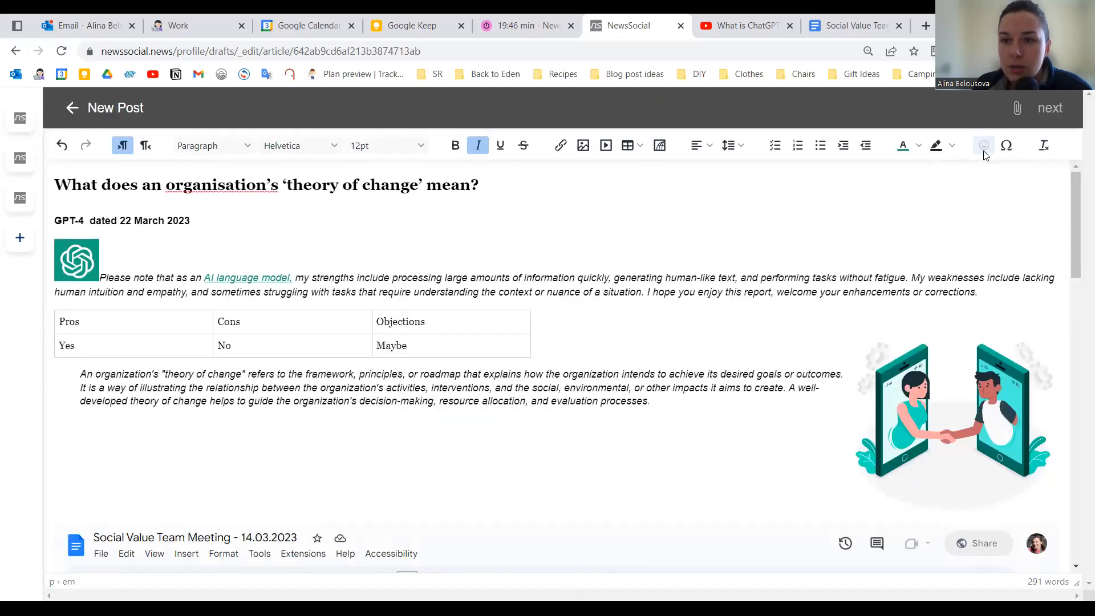
key("Escape")
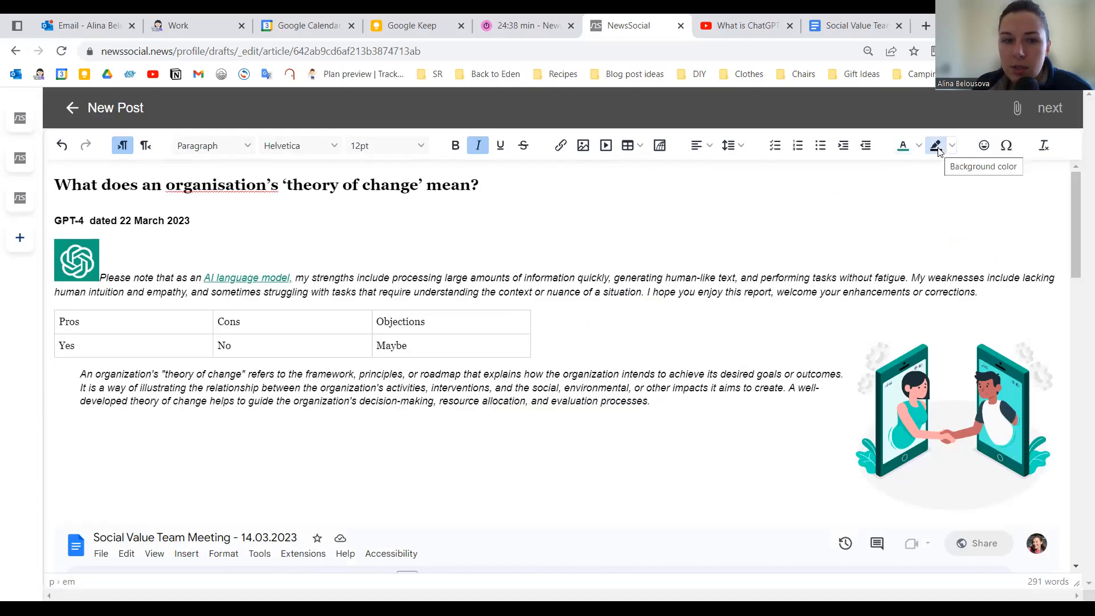
Step: Give the article's main heading a dark teal background colour and white text
left_click_drag(56, 184, 494, 176)
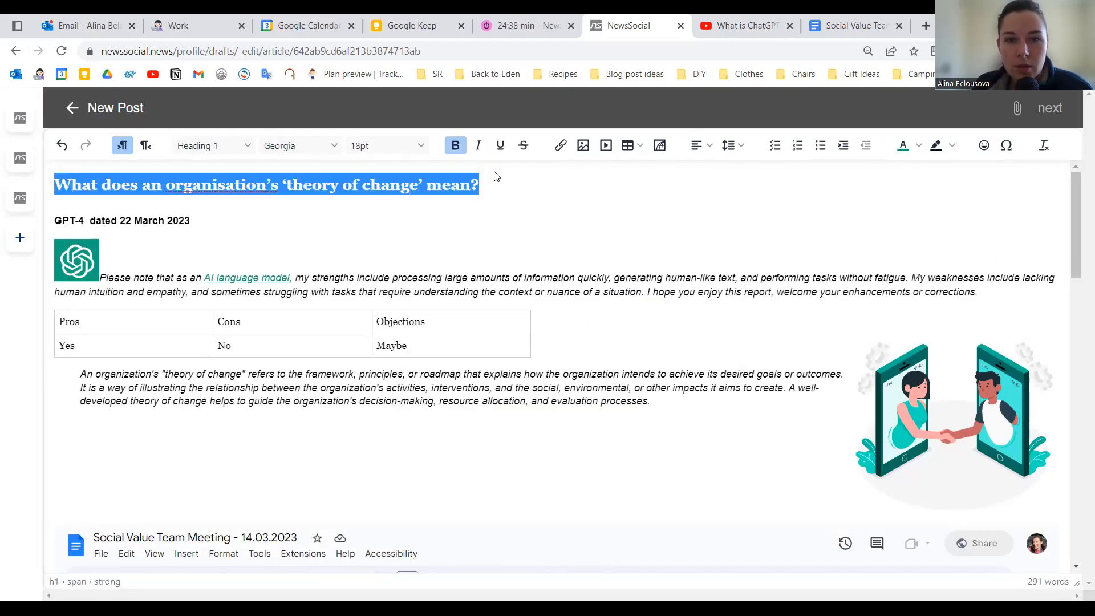
left_click(951, 146)
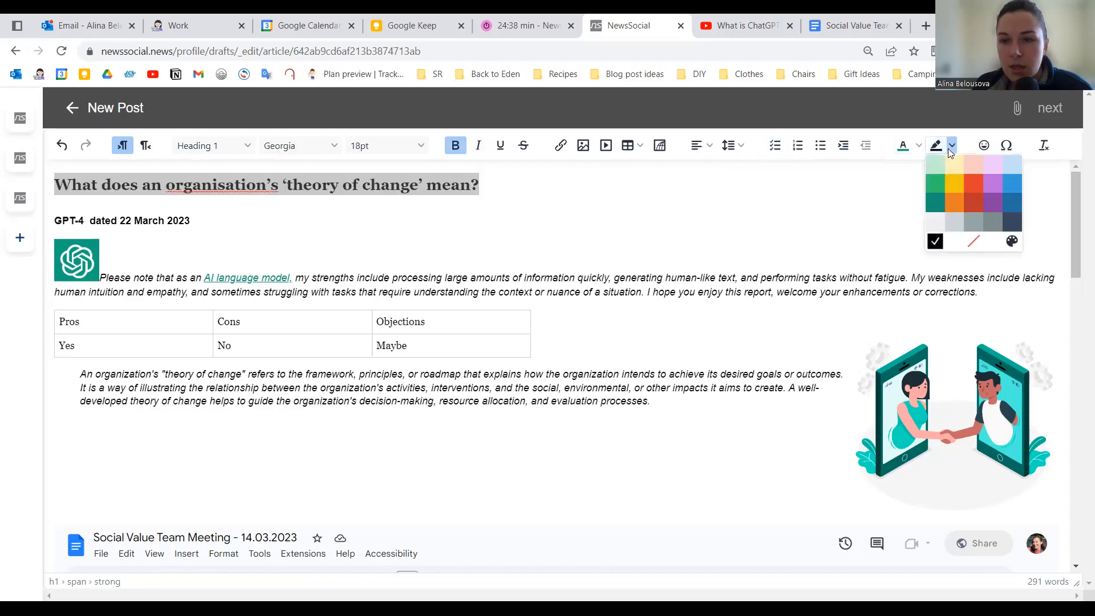
left_click(935, 204)
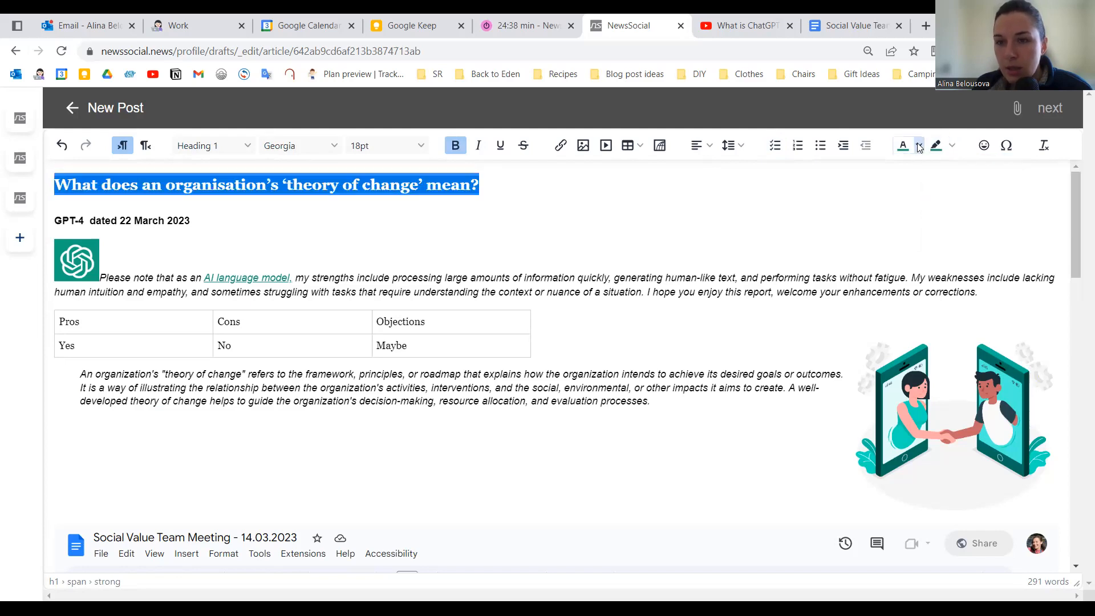
left_click(919, 145)
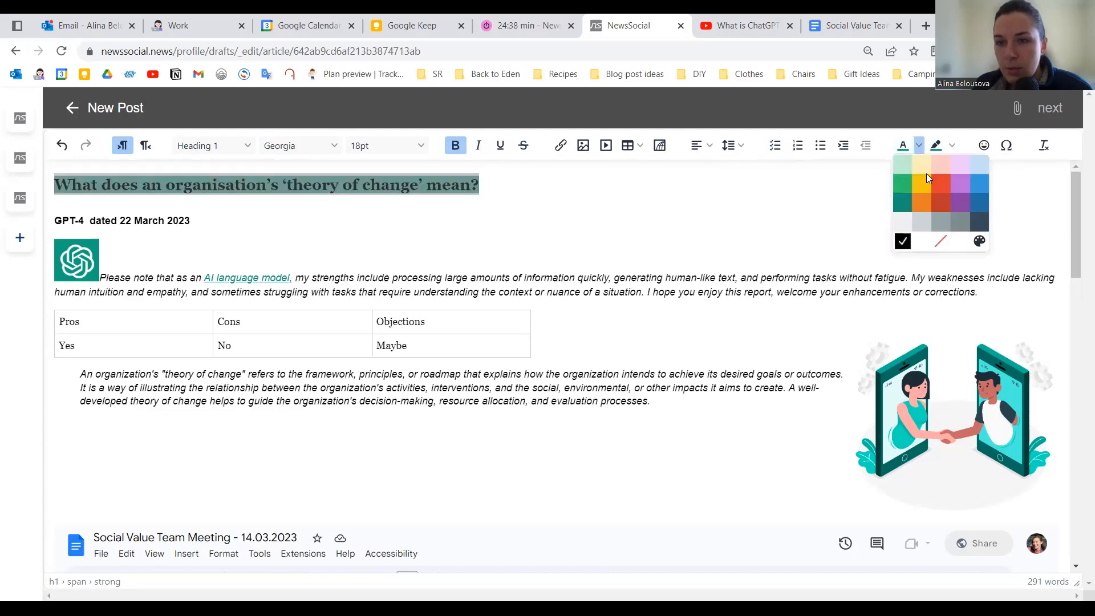
left_click(928, 244)
left_click(701, 224)
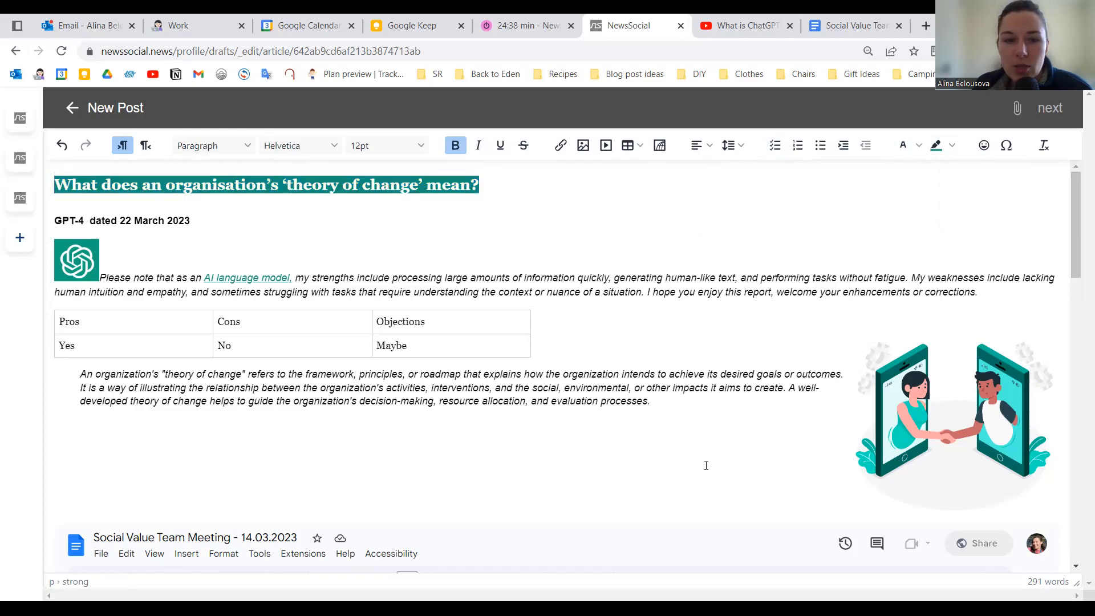
Step: Find emojis matching "think" and insert the thinking face at the end of the main heading
left_click(856, 179)
left_click(984, 147)
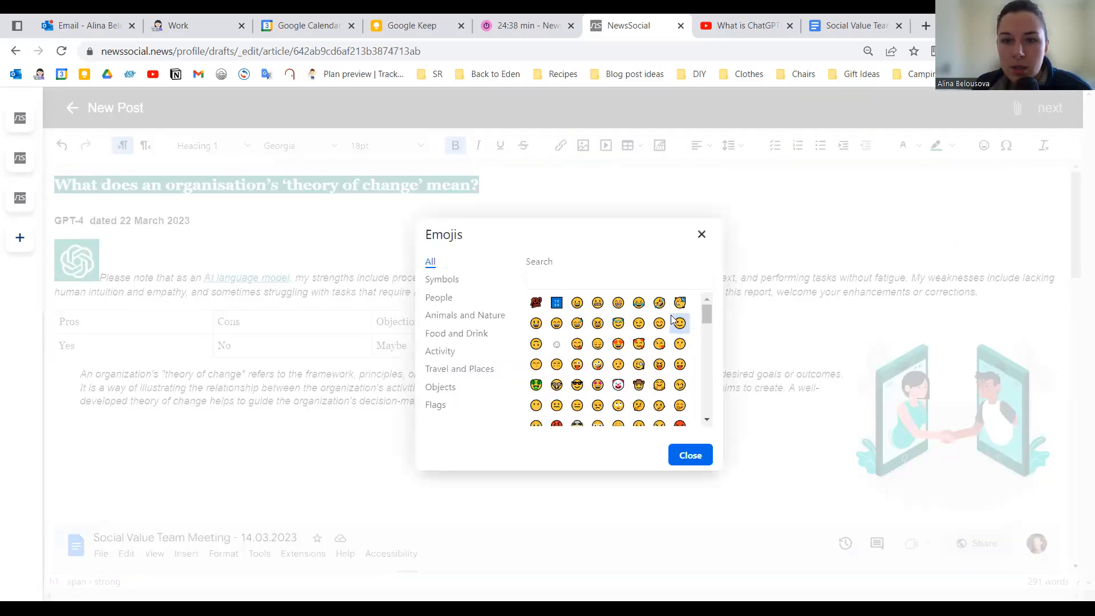
left_click(609, 274)
type("think")
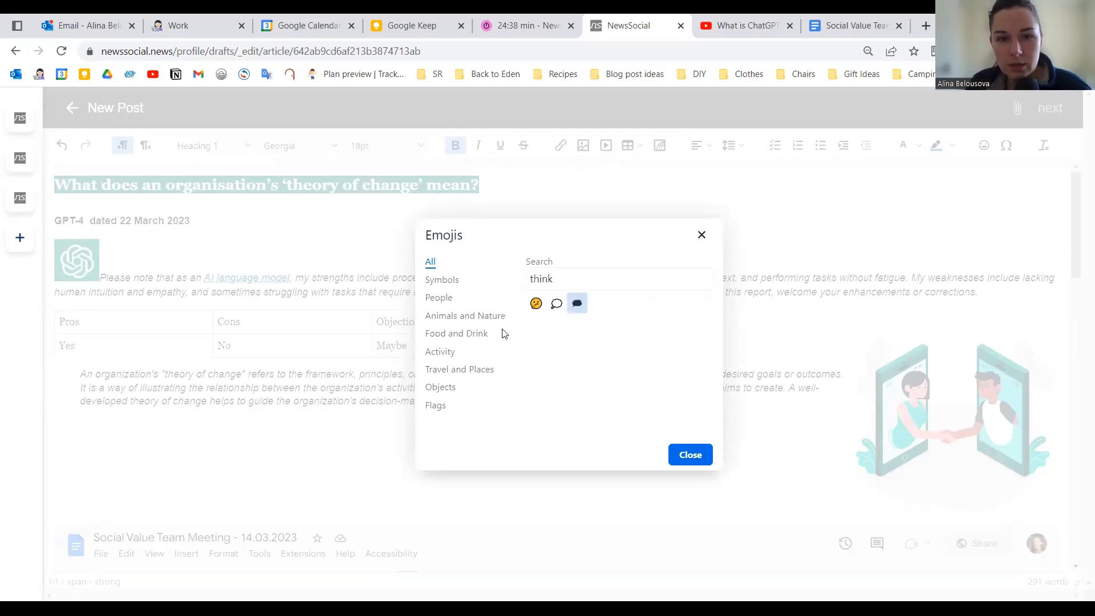
left_click(537, 303)
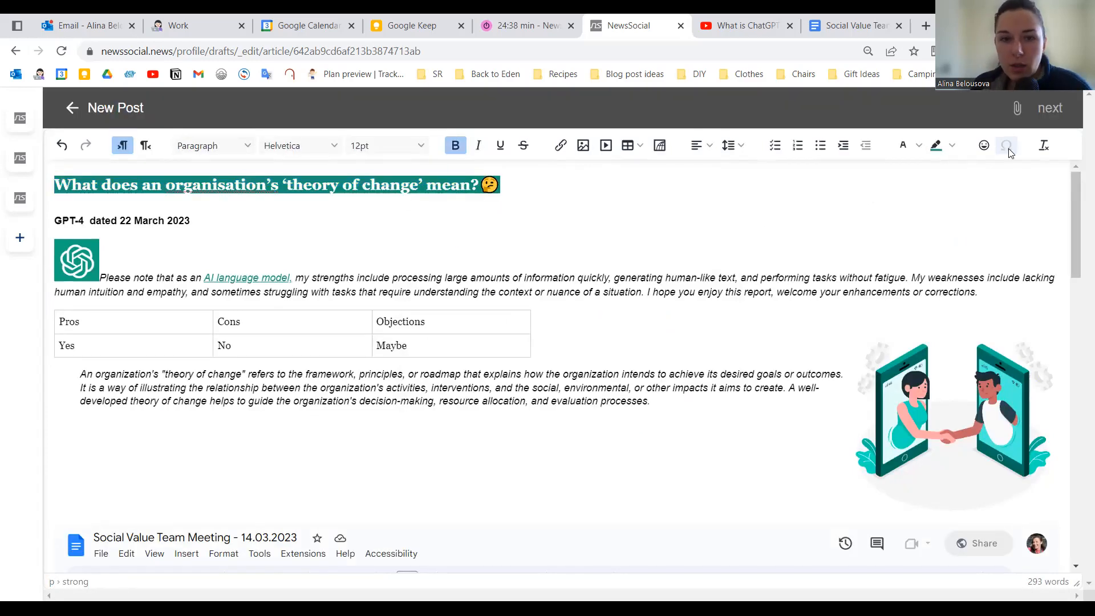
Step: Browse the available special characters without inserting any
left_click(1007, 146)
mouse_move(709, 318)
left_mouse_down()
mouse_move(711, 410)
mouse_move(706, 310)
left_mouse_up()
key("Escape")
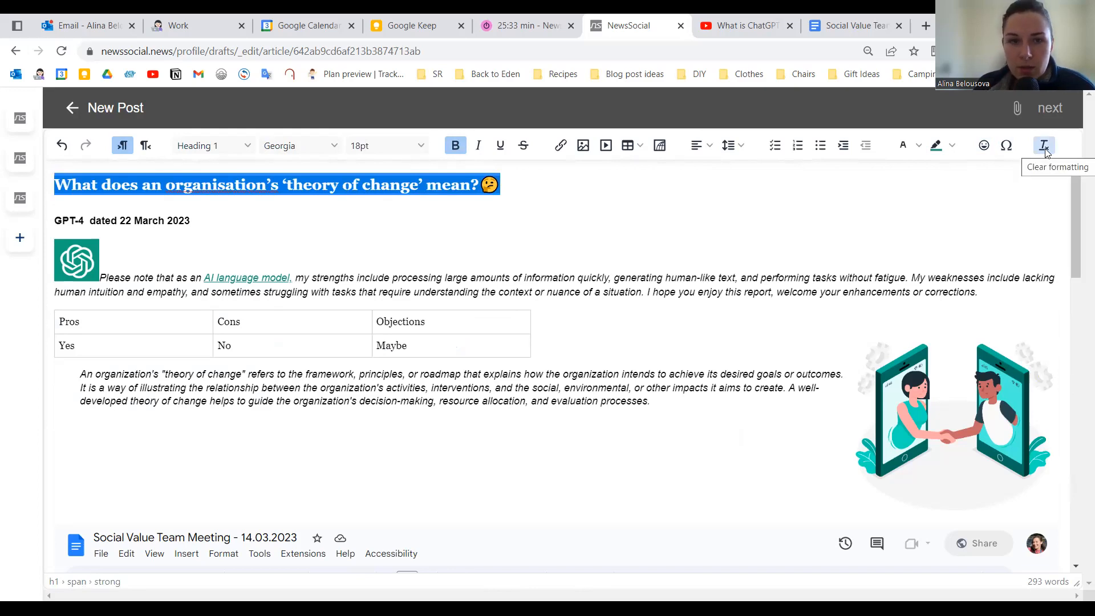
Step: Clear the formatting of the main heading, including its emoji, and deselect it
left_click(1045, 146)
left_click(630, 188)
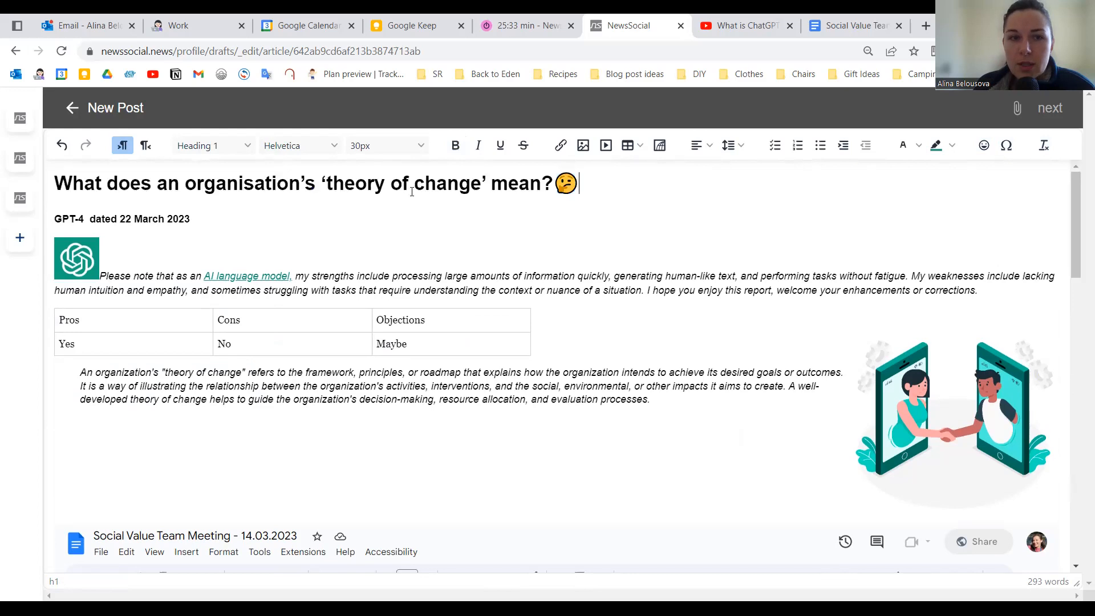
left_click(605, 189)
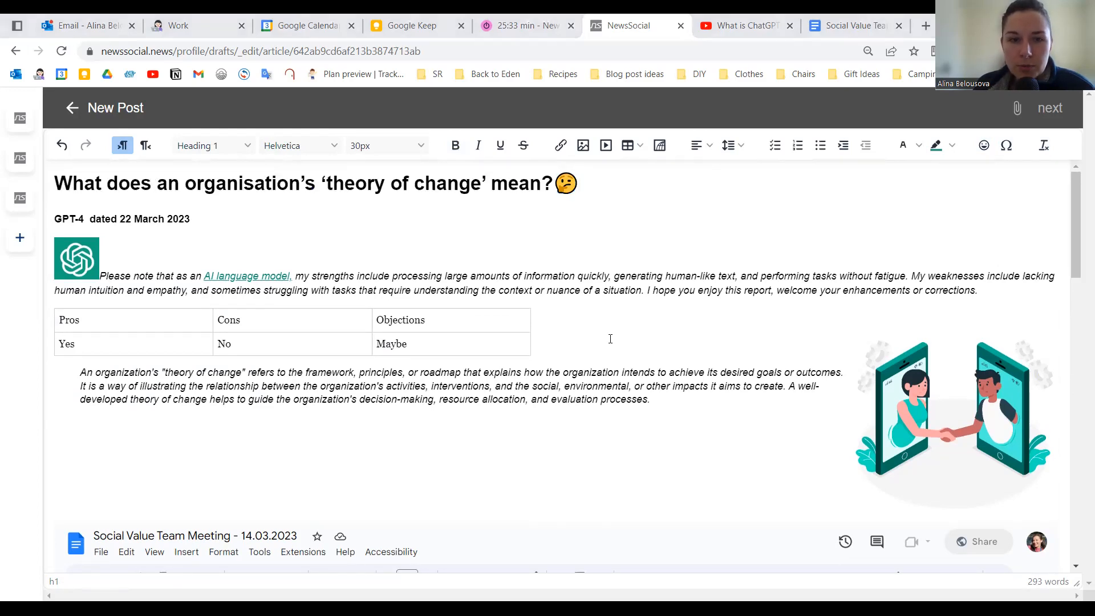